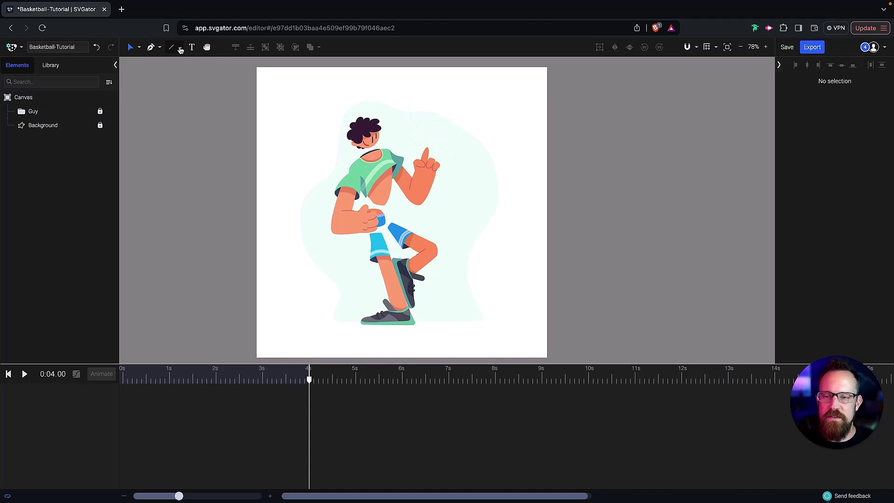
# - Draw a 95×95 circle and move it onto the player's raised fingertip
pyautogui.click(181, 48)
pyautogui.click(156, 66)
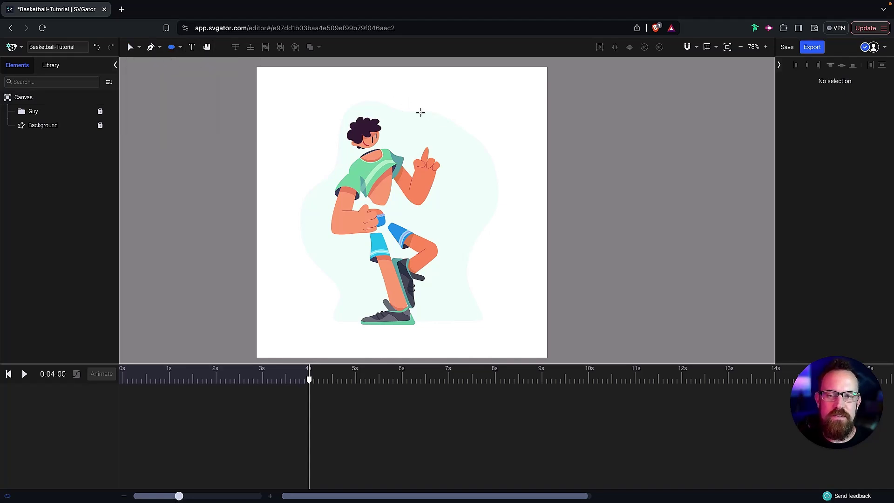
pyautogui.moveTo(413, 109); pyautogui.dragTo(451, 151)
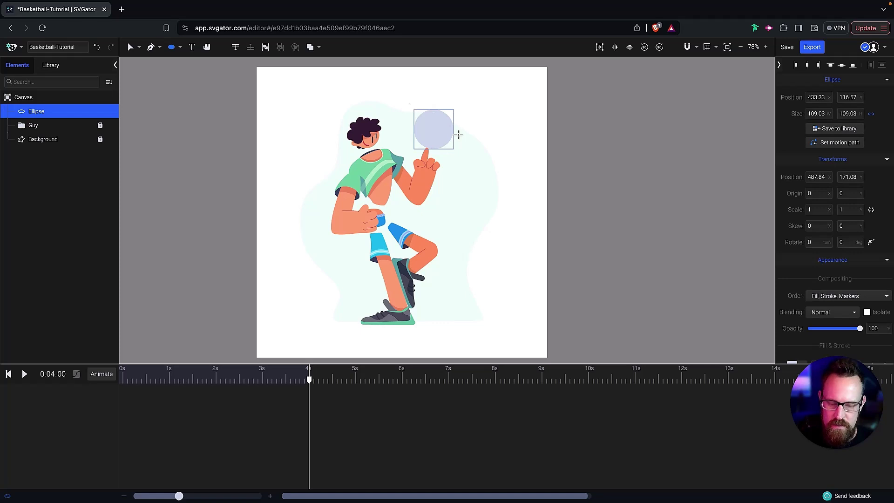
pyautogui.press('v')
pyautogui.click(826, 114)
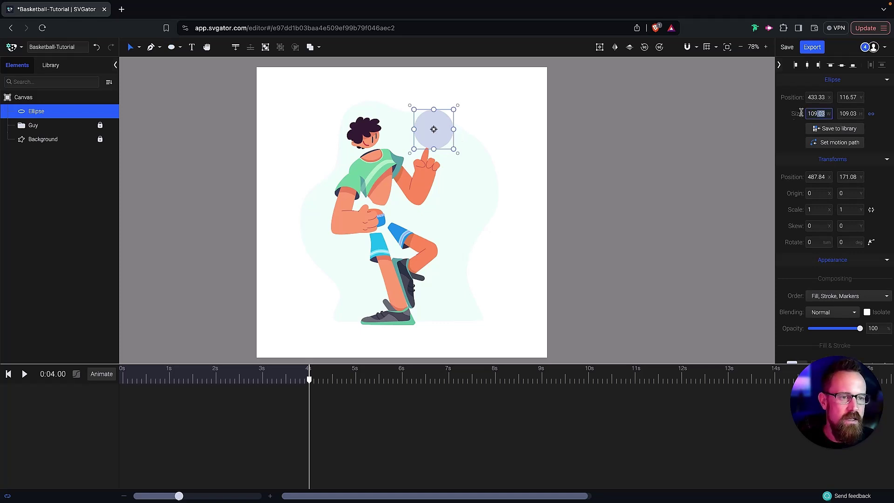
pyautogui.write('95')
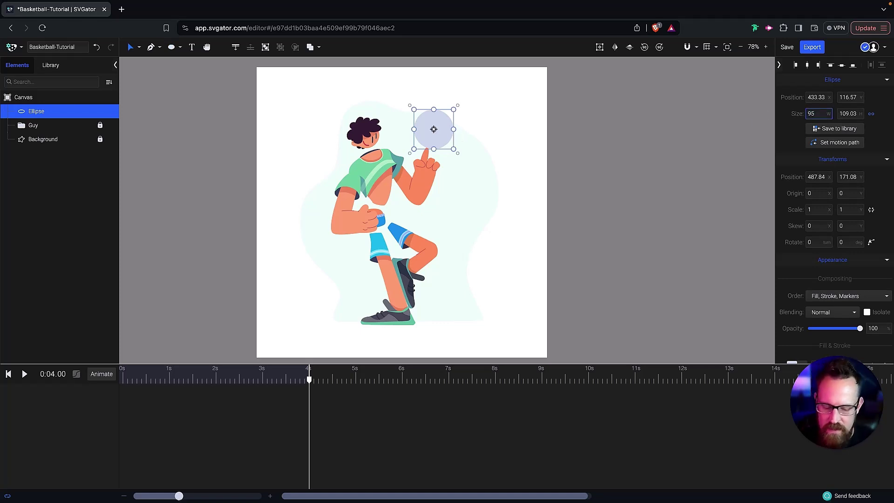
pyautogui.press('Tab')
pyautogui.press('Return')
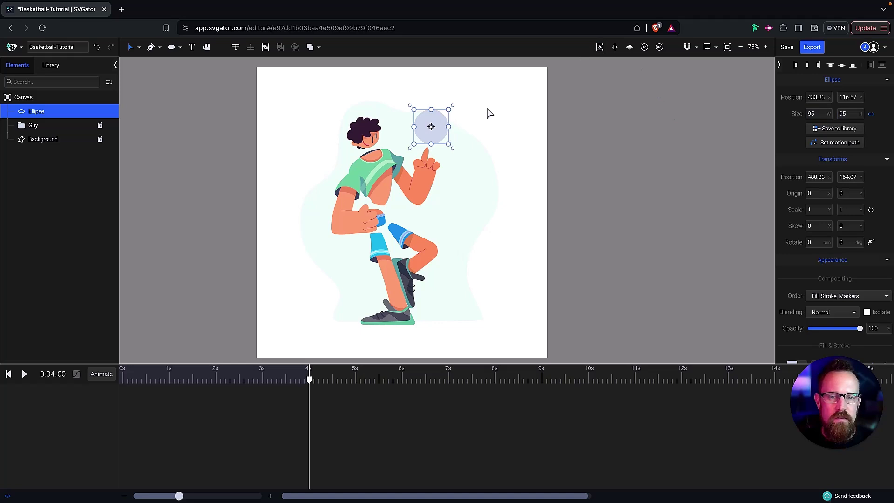
pyautogui.scroll(3, 454, 124)
pyautogui.scroll(1, 449, 130)
pyautogui.moveTo(435, 140); pyautogui.dragTo(423, 152)
pyautogui.scroll(-3, 791, 223)
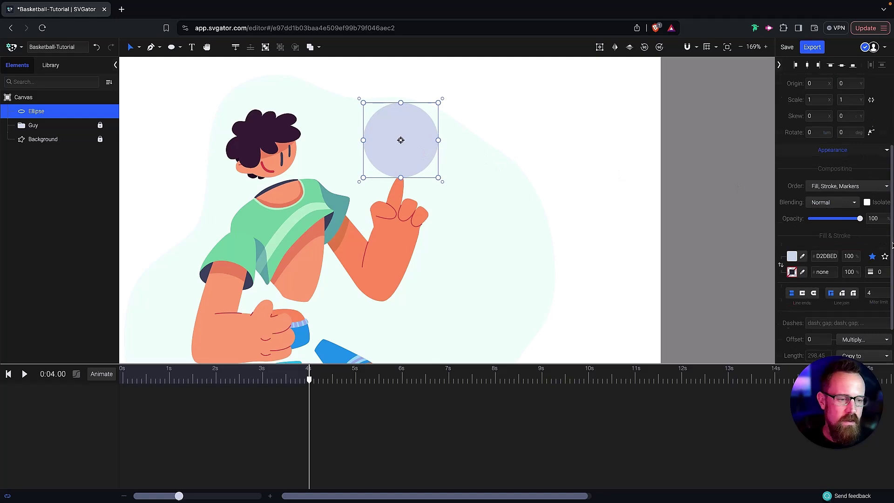
# - Fill the circle orange (#FA5A00)
pyautogui.click(791, 230)
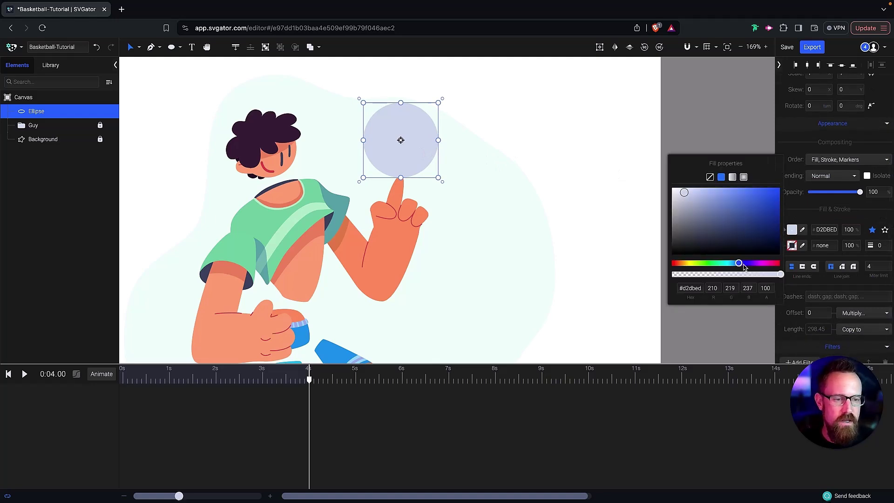
pyautogui.moveTo(739, 264); pyautogui.dragTo(680, 264)
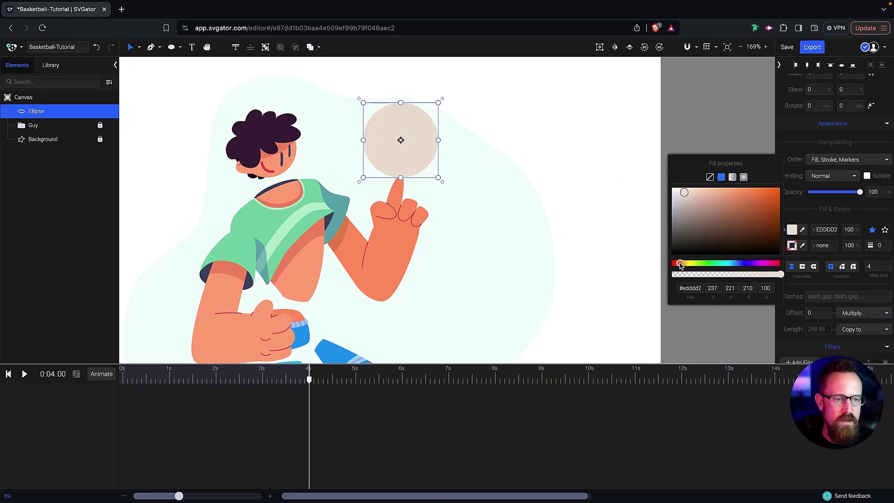
pyautogui.click(778, 188)
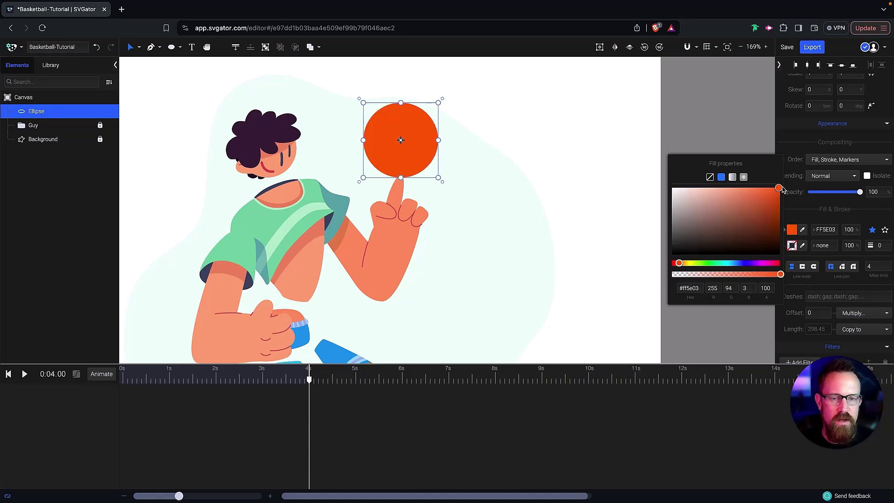
pyautogui.moveTo(782, 187); pyautogui.dragTo(782, 190)
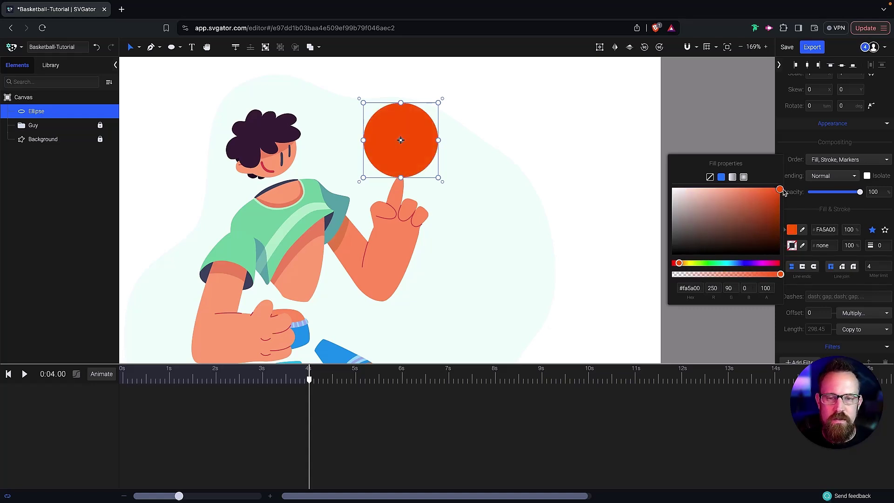
pyautogui.click(558, 135)
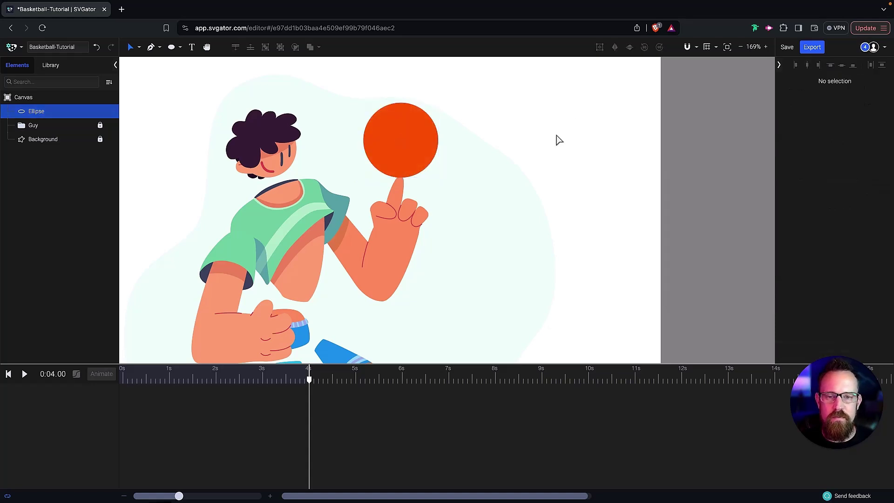
pyautogui.click(432, 140)
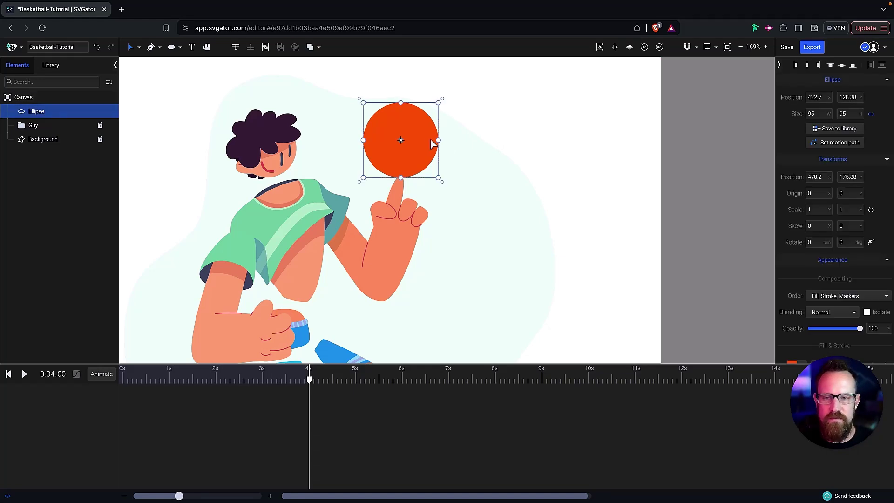
# - Rename the Ellipse layer to 'Basketball'
pyautogui.doubleClick(39, 114)
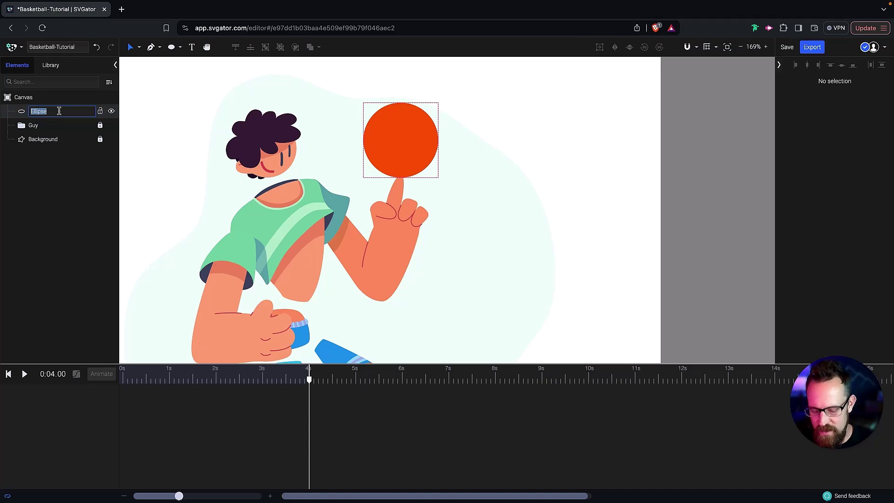
pyautogui.write('Basketball')
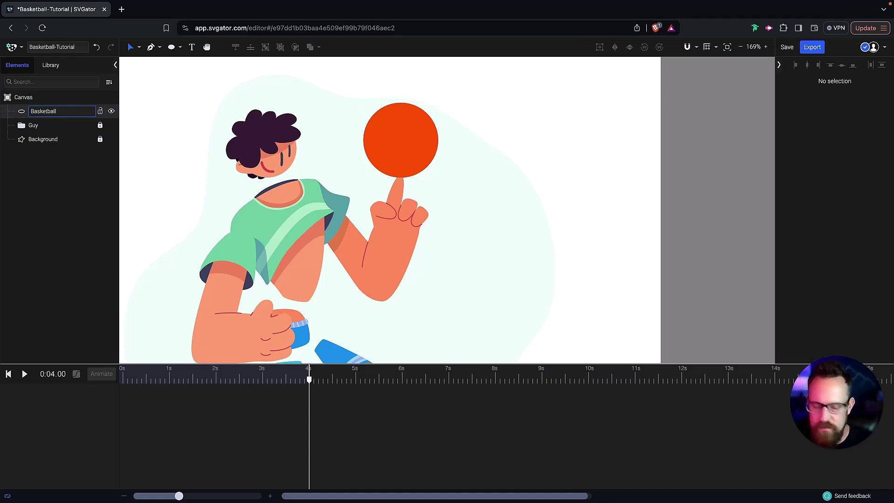
pyautogui.press('Return')
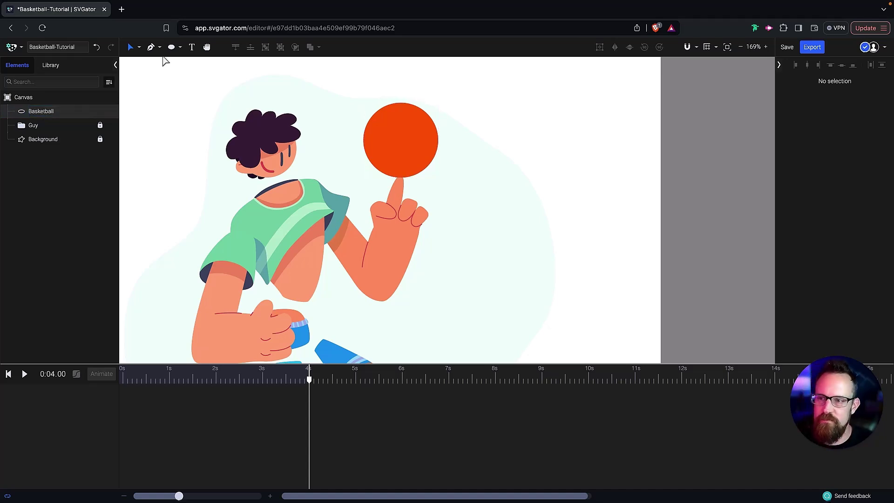
pyautogui.click(409, 149)
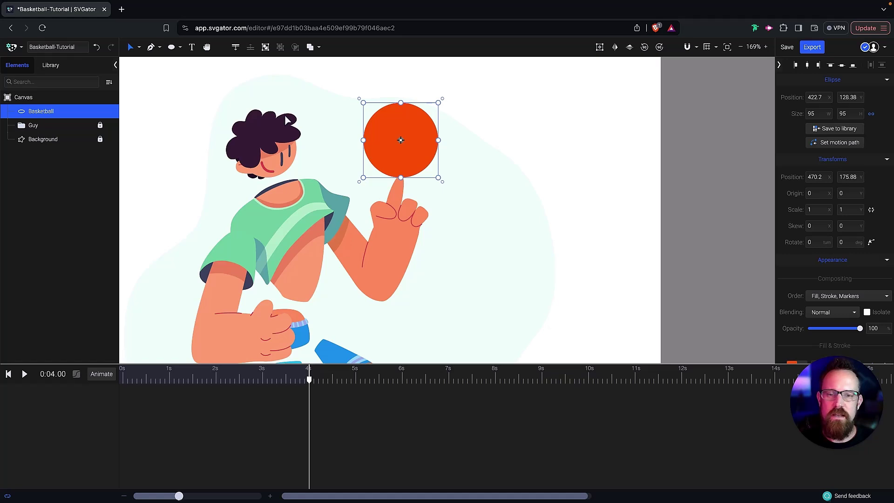
# - Duplicate the Basketball circle from its layer's context menu
pyautogui.rightClick(84, 113)
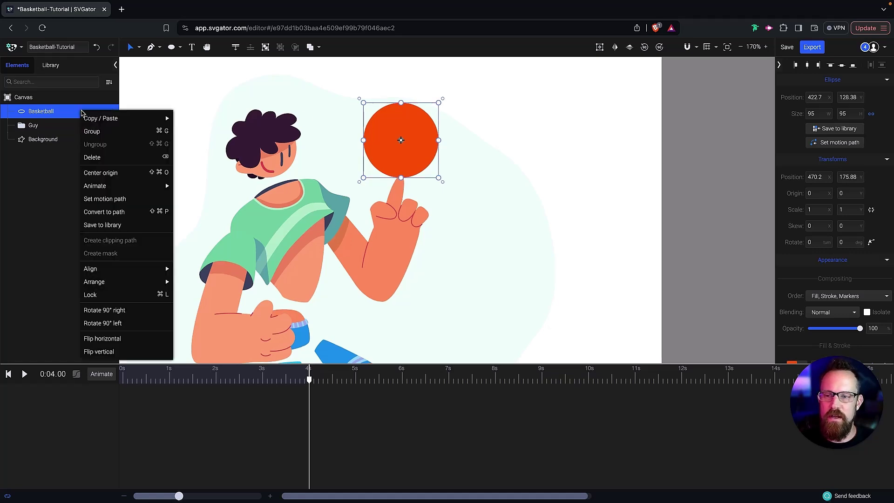
pyautogui.moveTo(108, 120)
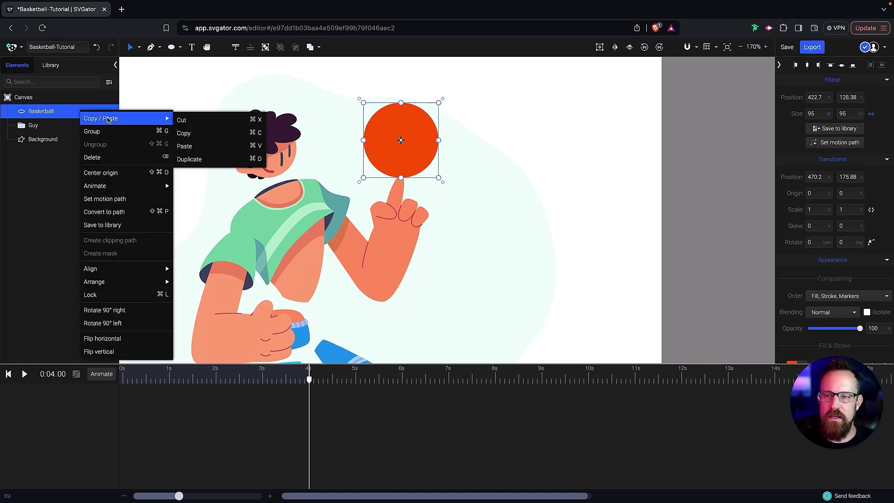
pyautogui.click(192, 161)
pyautogui.press('Escape')
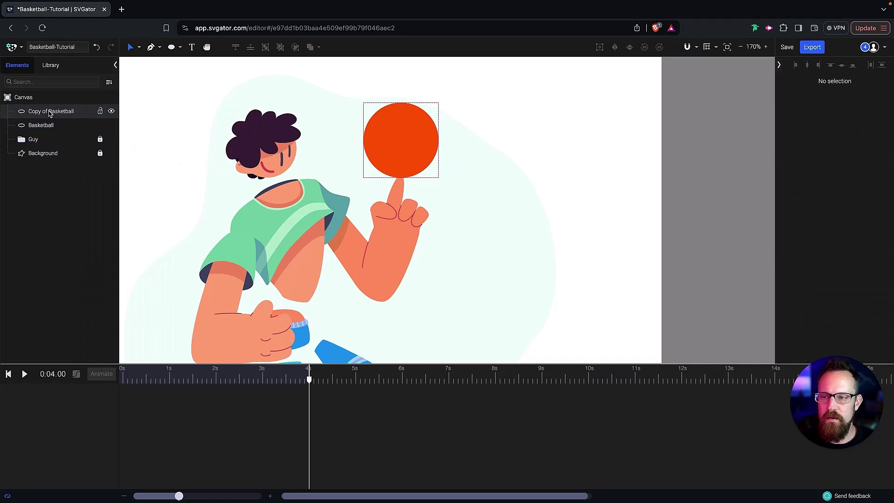
# - Move the copy below Basketball and rename it 'Clipping Path'
pyautogui.click(50, 112)
pyautogui.click(50, 112)
pyautogui.press('Escape')
pyautogui.moveTo(50, 113); pyautogui.dragTo(24, 119)
pyautogui.doubleClick(80, 122)
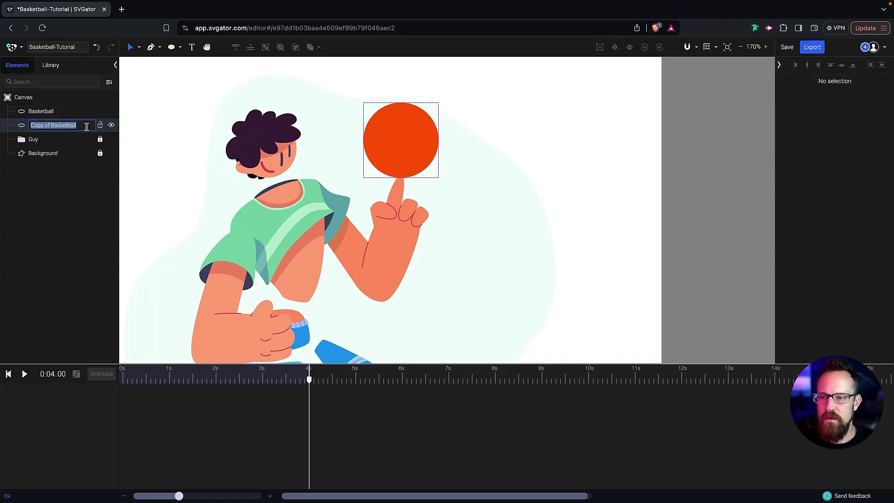
pyautogui.write('Clipping Path')
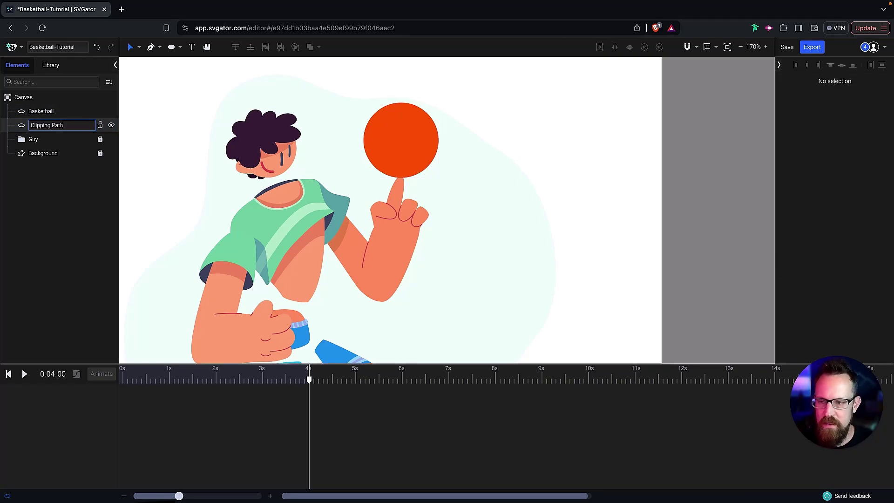
pyautogui.press('Return')
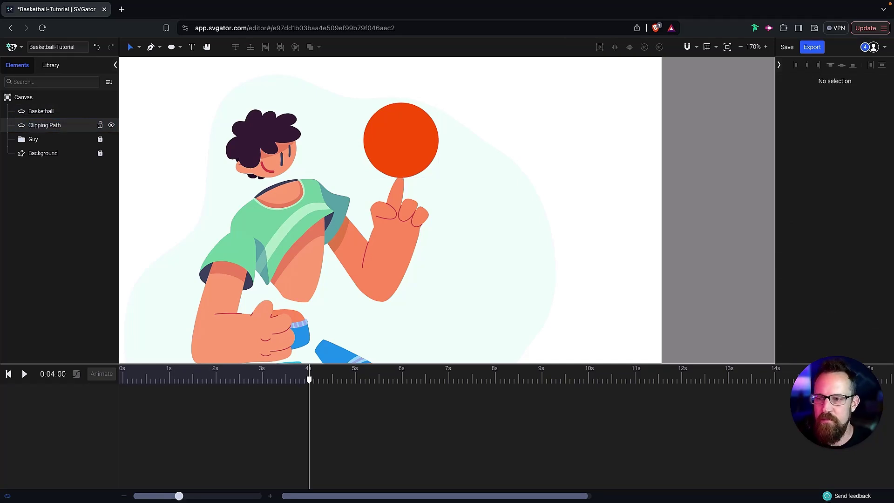
# - Move Clipping Path above Basketball and fill it black (000000)
pyautogui.moveTo(80, 130); pyautogui.dragTo(55, 106)
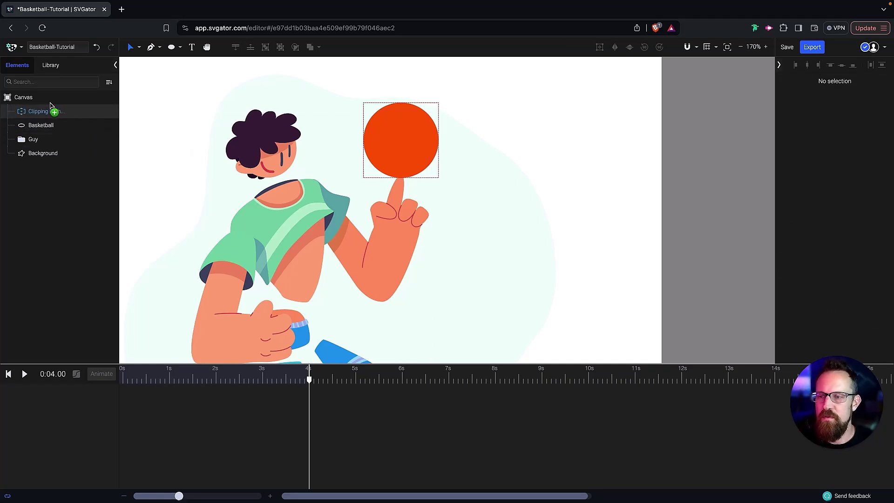
pyautogui.scroll(-3, 793, 287)
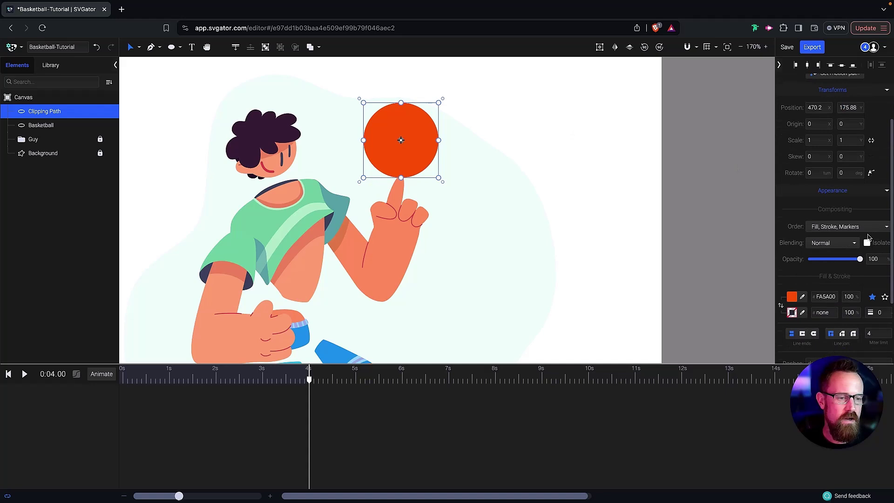
pyautogui.click(792, 286)
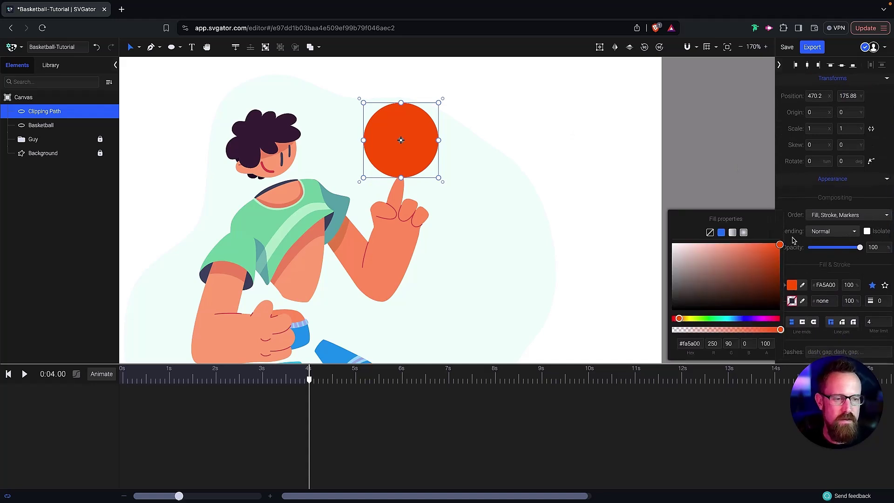
pyautogui.moveTo(780, 247); pyautogui.dragTo(632, 333)
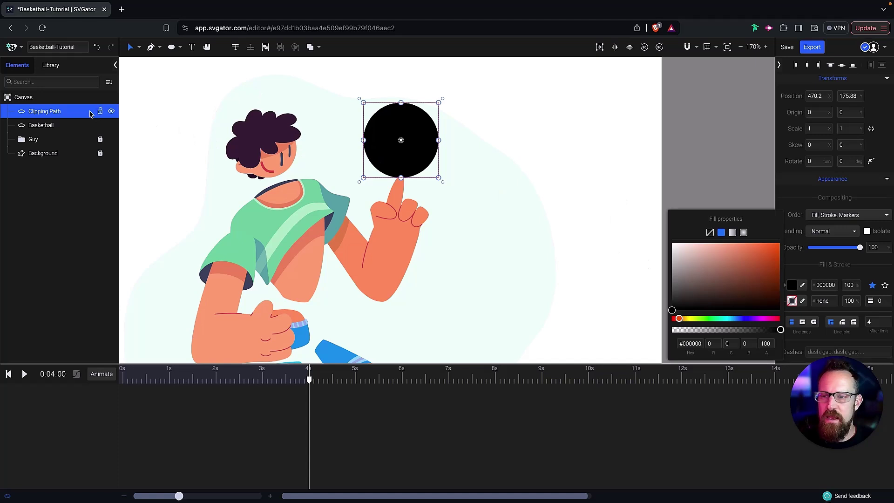
# - Lock and hide the Clipping Path layer, leaving Basketball selected
pyautogui.click(99, 111)
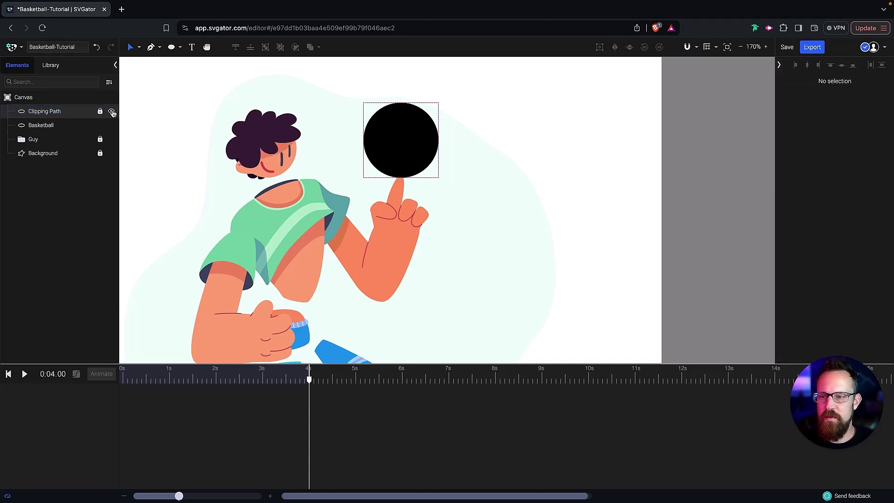
pyautogui.click(111, 111)
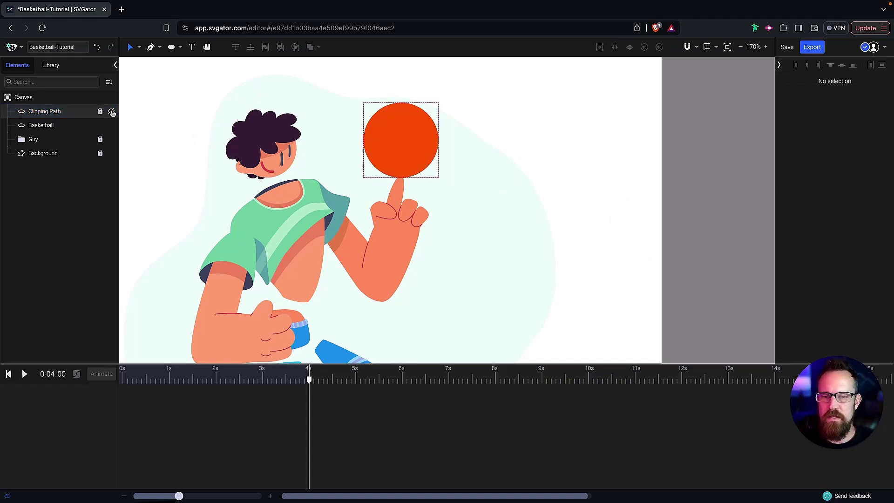
pyautogui.click(63, 129)
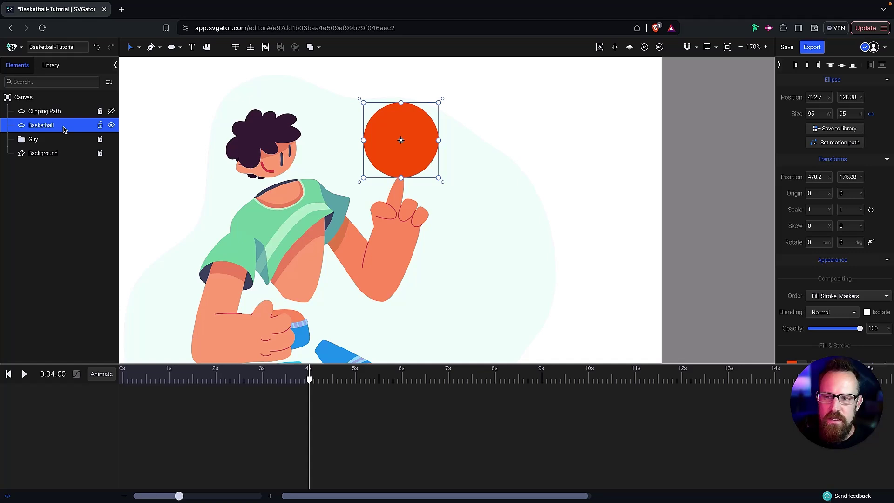
# - Duplicate the Basketball circle and name the copy 'Seam'
pyautogui.hotkey('ctrl', 'd')
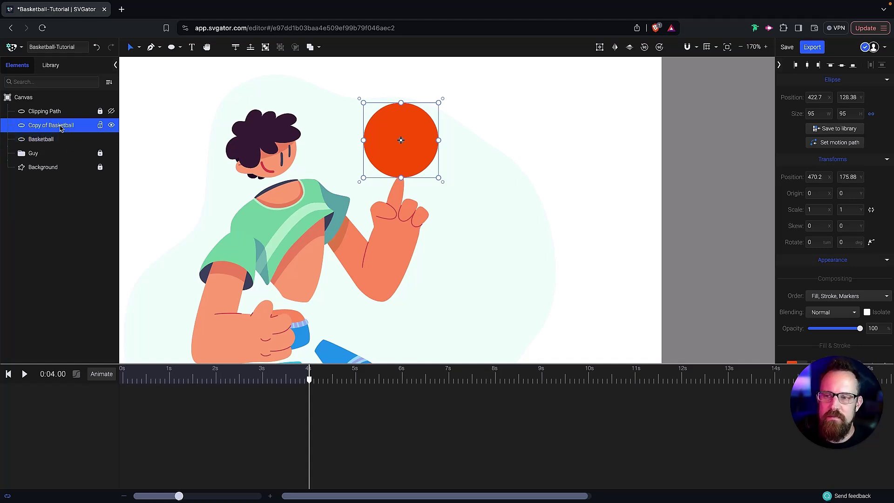
pyautogui.doubleClick(60, 126)
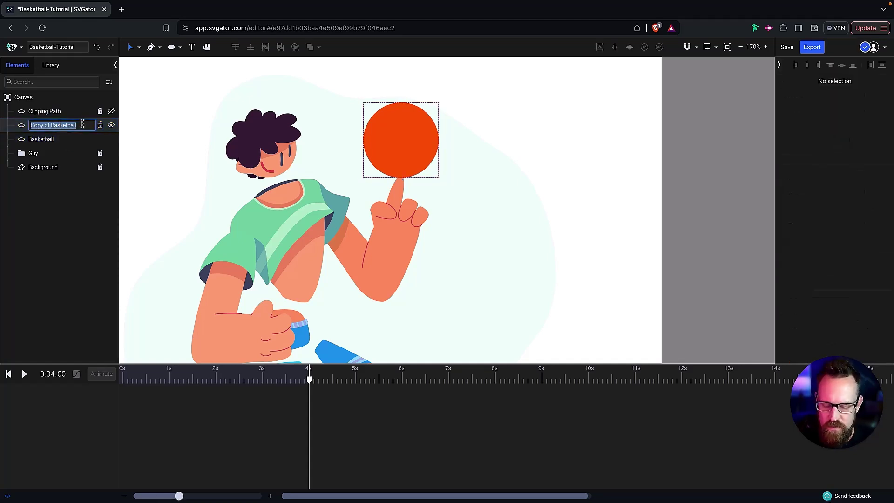
pyautogui.write('Seam')
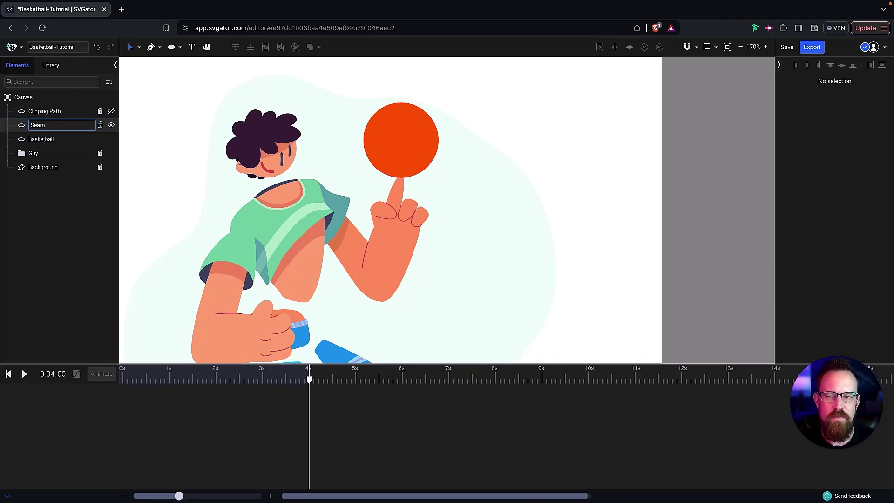
pyautogui.press('Return')
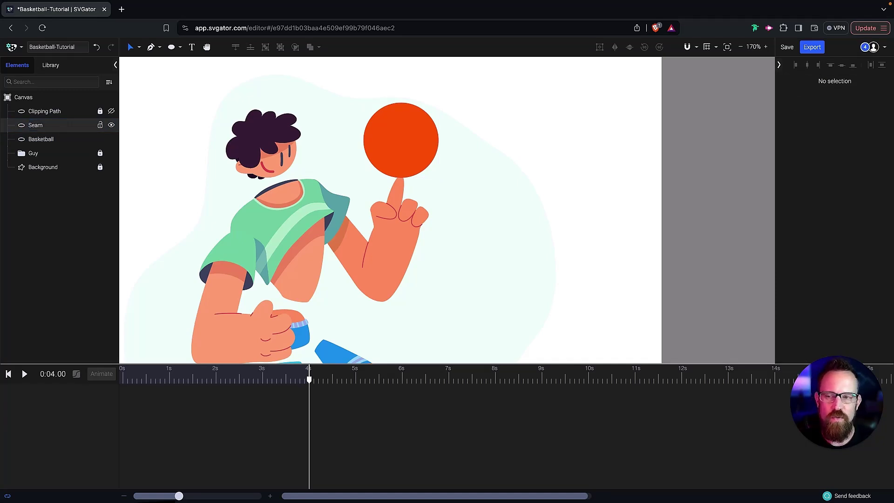
pyautogui.click(56, 125)
# - Make the Seam circle unfilled with a dark red 802100 stroke of width 2
pyautogui.scroll(-3, 862, 221)
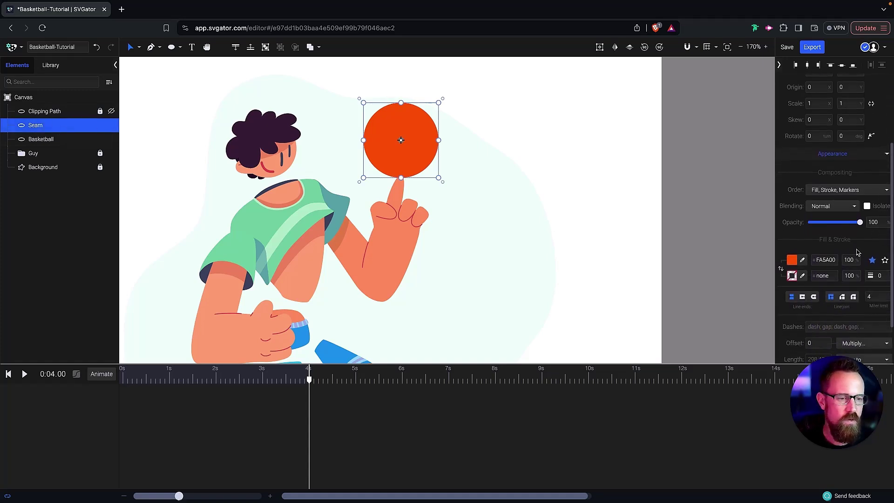
pyautogui.click(781, 269)
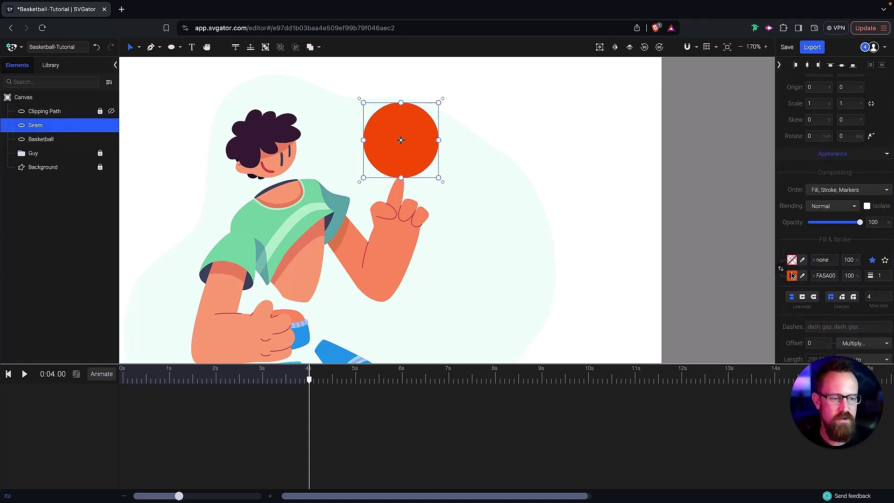
pyautogui.click(792, 276)
pyautogui.moveTo(780, 236); pyautogui.dragTo(780, 269)
pyautogui.moveTo(679, 310); pyautogui.dragTo(678, 309)
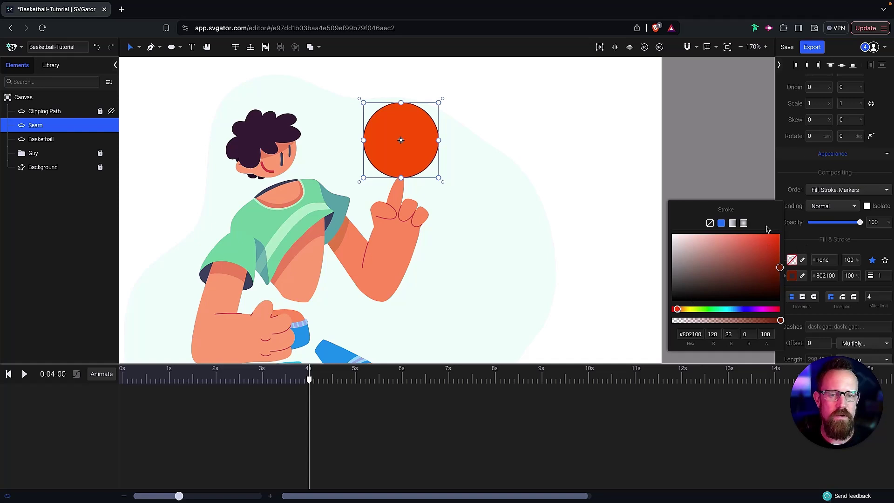
pyautogui.click(881, 175)
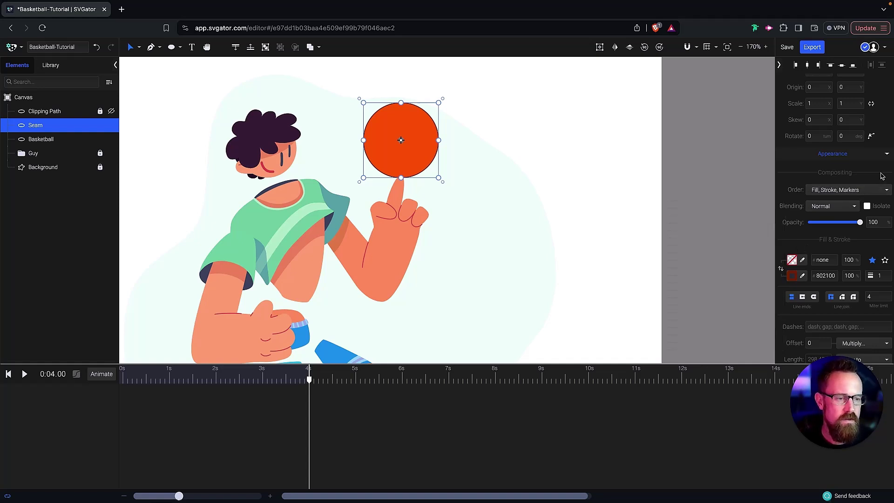
pyautogui.click(883, 275)
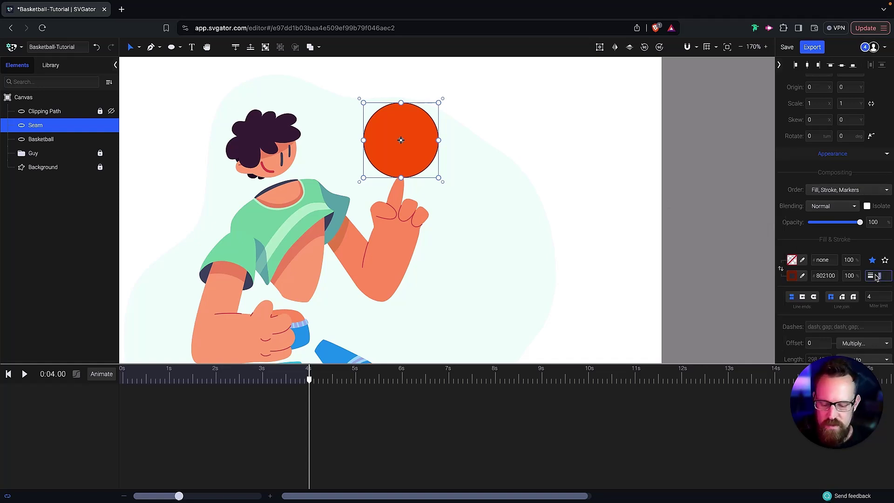
pyautogui.press('Return')
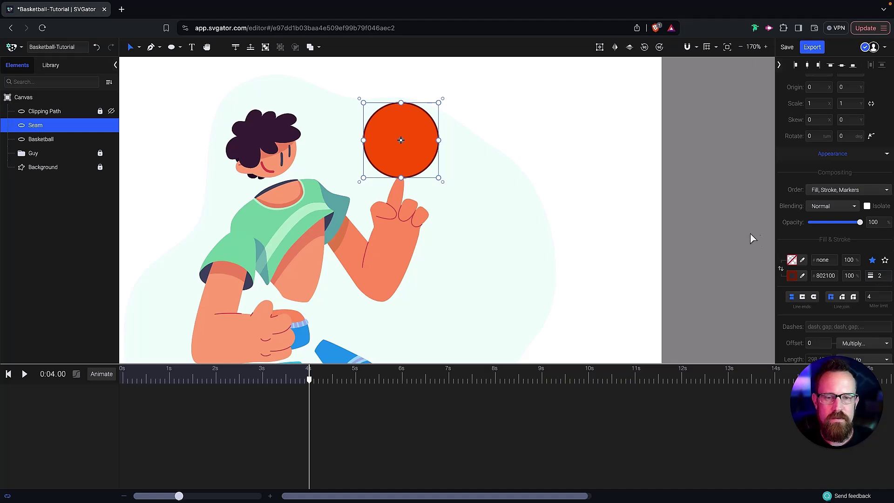
pyautogui.scroll(3, 833, 177)
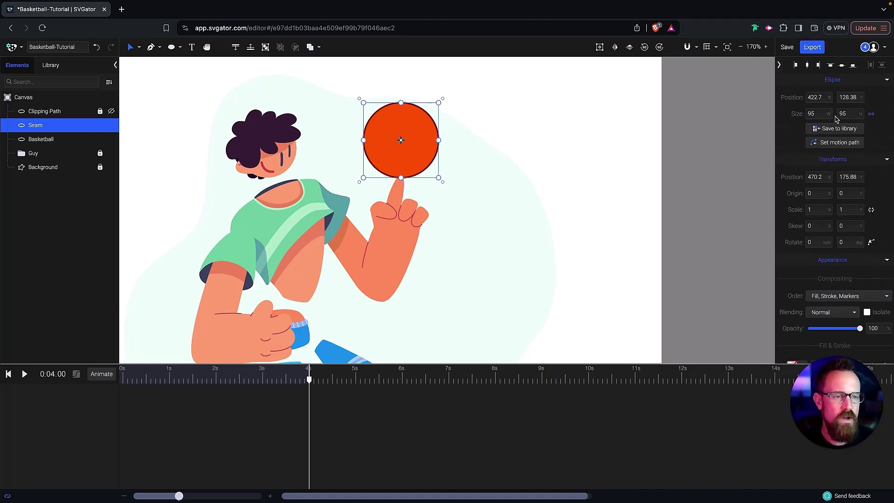
# - Resize the Seam outline to 85×85 and centre it horizontally and vertically on Basketball
pyautogui.click(809, 114)
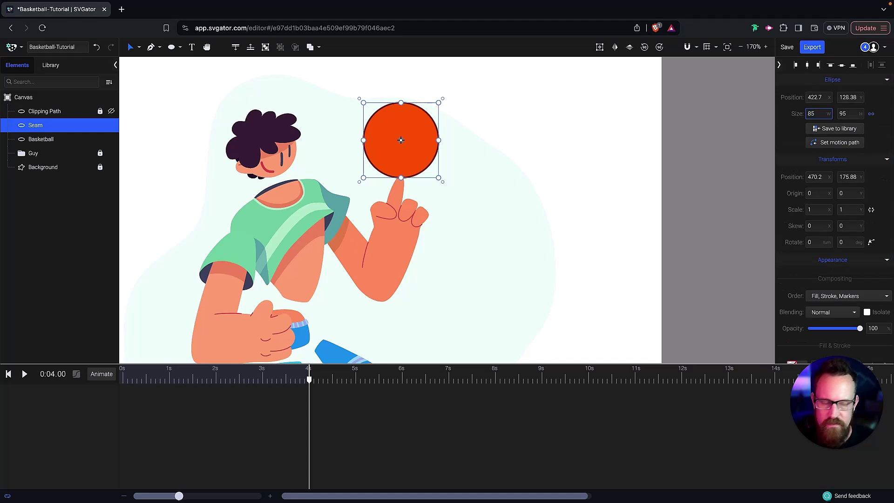
pyautogui.press('Return')
pyautogui.click(599, 47)
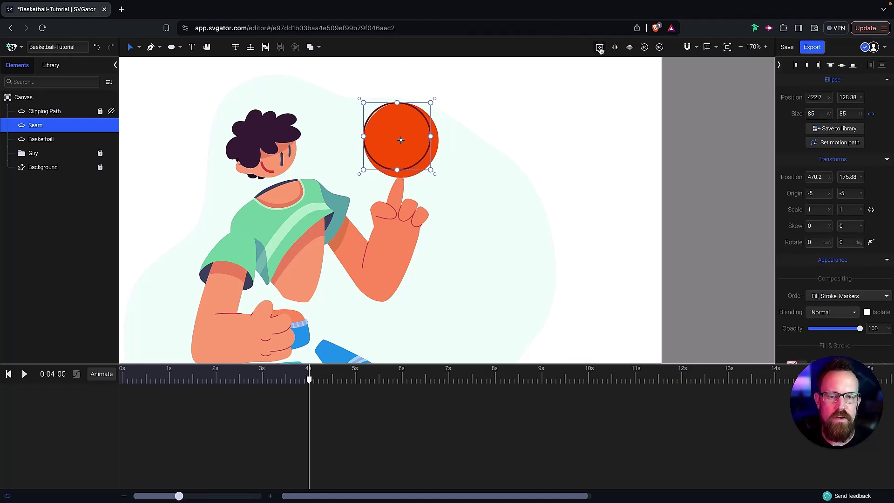
pyautogui.keyDown('shift'); pyautogui.click(55, 139); pyautogui.keyUp('shift')
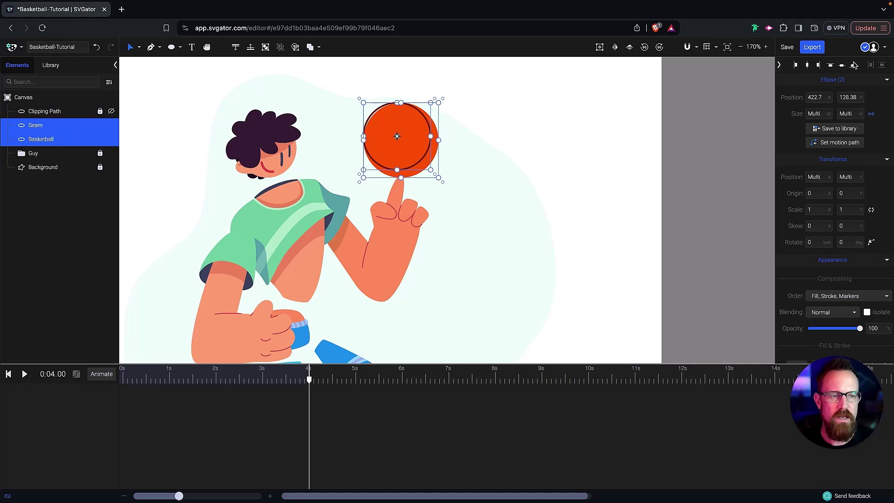
pyautogui.click(808, 65)
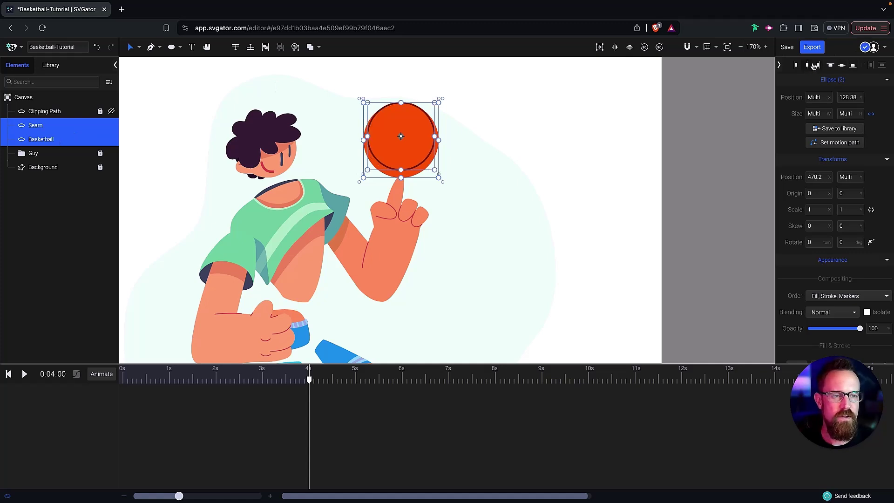
pyautogui.click(842, 66)
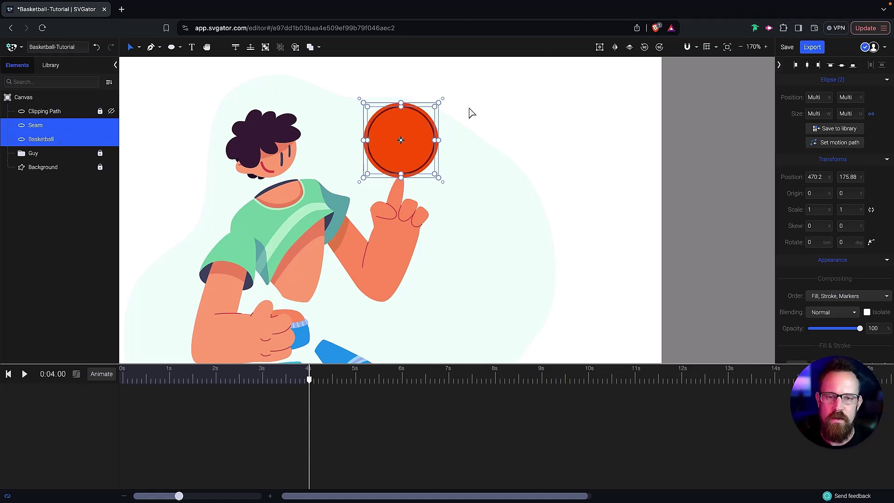
pyautogui.click(501, 129)
pyautogui.click(431, 127)
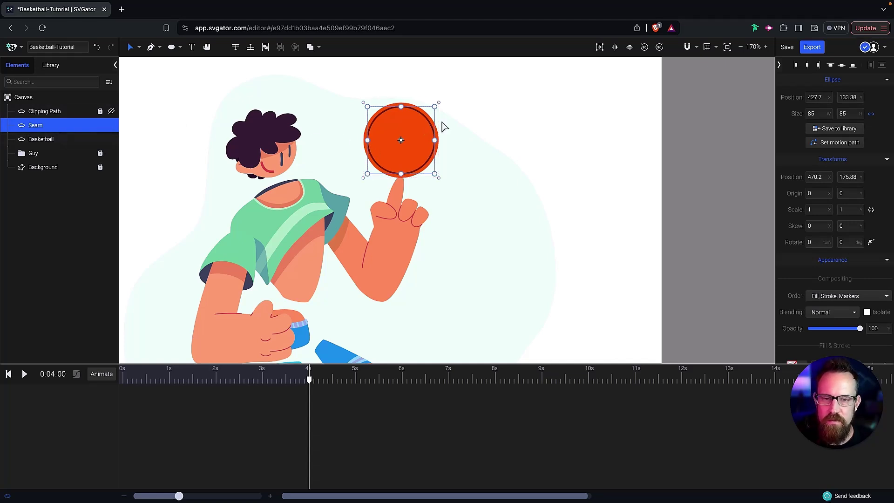
# - Shift the Seam outline over the ball's left edge and place a duplicate over its right edge
pyautogui.moveTo(435, 135); pyautogui.dragTo(391, 135)
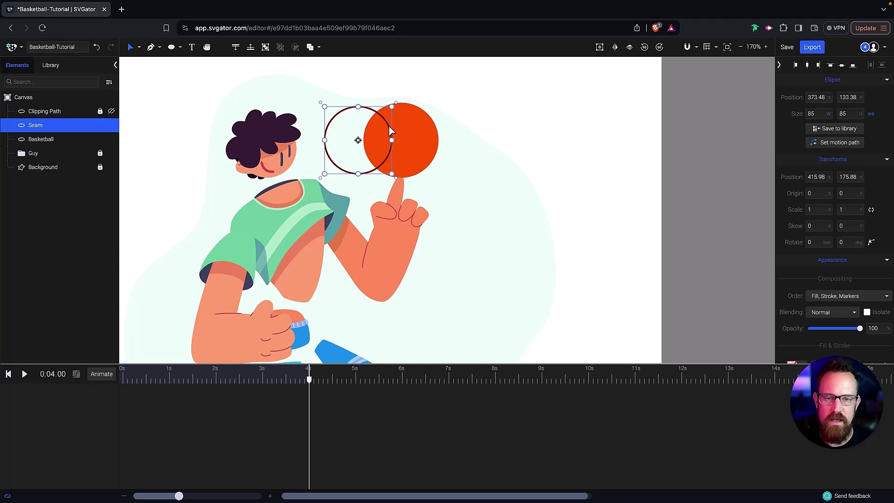
pyautogui.hotkey('ctrl', 'd')
pyautogui.moveTo(390, 127); pyautogui.dragTo(486, 136)
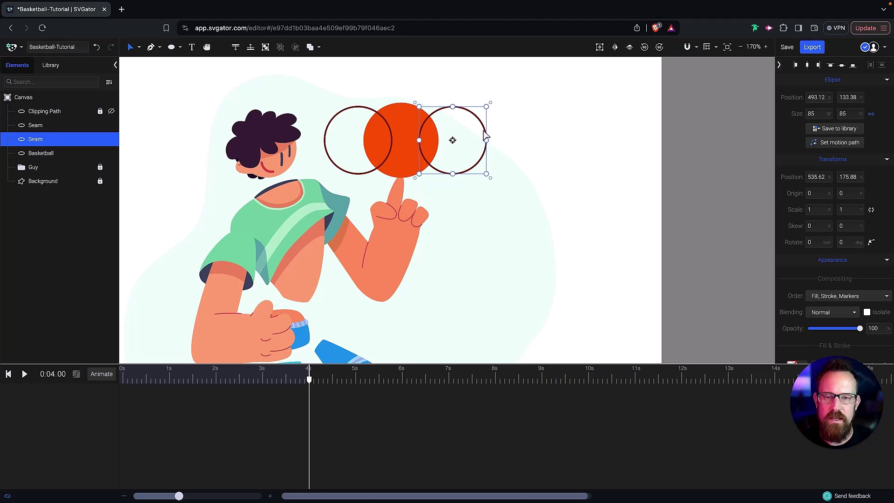
pyautogui.click(180, 47)
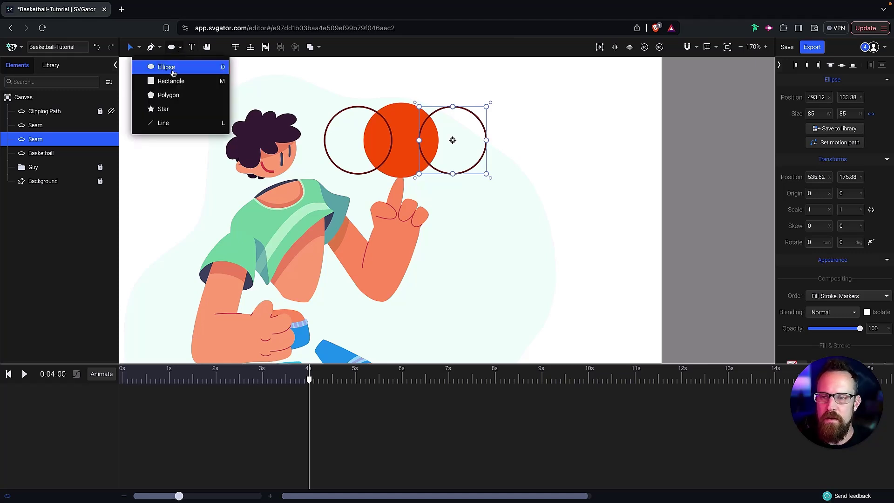
# - Draw a vertical line through the ball's centre down to the fingertip
pyautogui.click(170, 123)
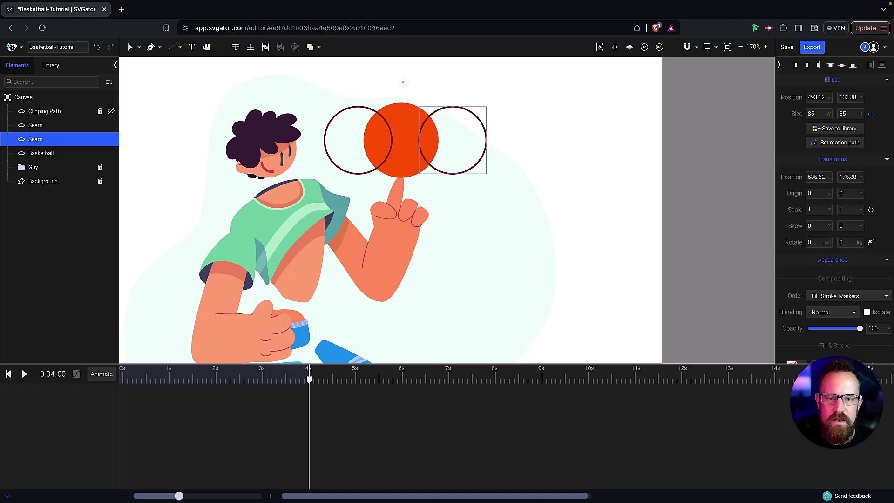
pyautogui.moveTo(402, 82)
pyautogui.mouseDown()
pyautogui.moveTo(401, 206)
pyautogui.moveTo(389, 194)
pyautogui.moveTo(408, 187)
pyautogui.moveTo(406, 112)
pyautogui.moveTo(403, 188)
pyautogui.mouseUp()
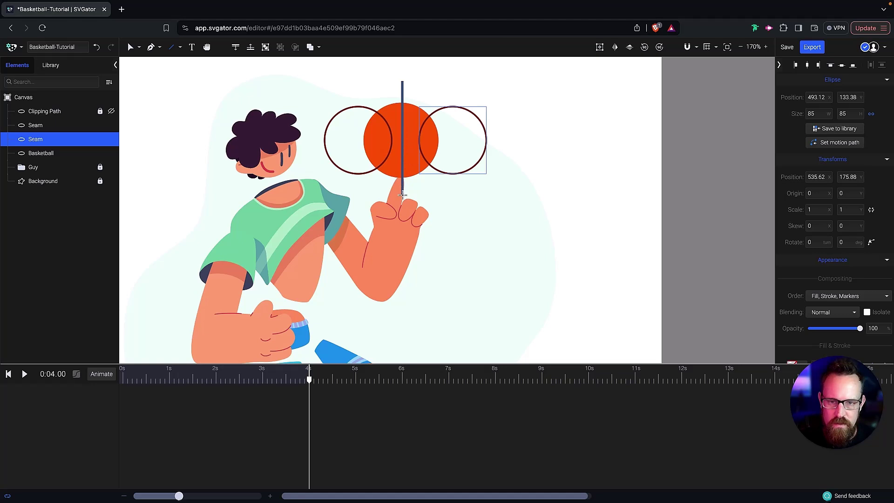
pyautogui.moveTo(403, 194); pyautogui.dragTo(402, 195)
pyautogui.press('v')
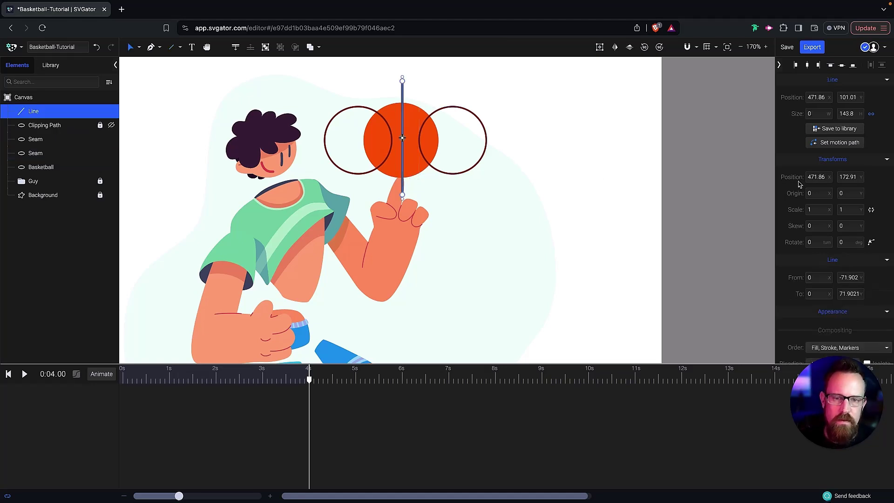
# - Stroke the line with the seams' dark red 802001 at width 2
pyautogui.scroll(5, 536, 129)
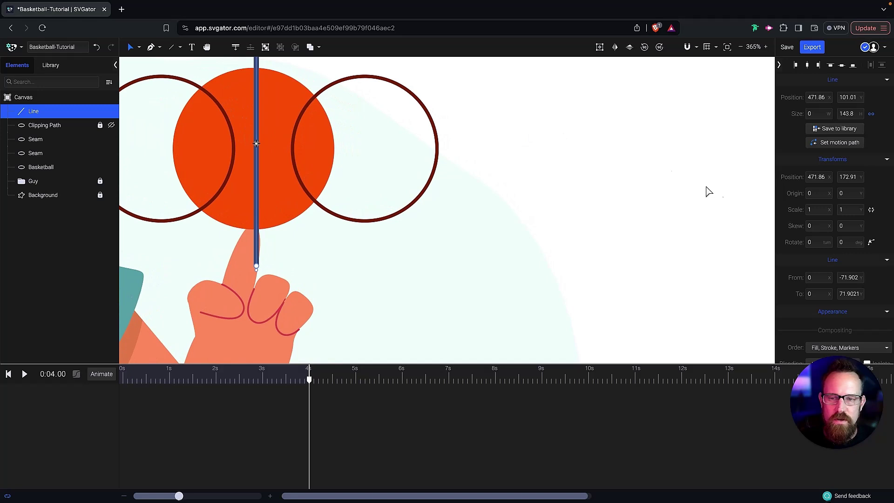
pyautogui.scroll(-5, 833, 209)
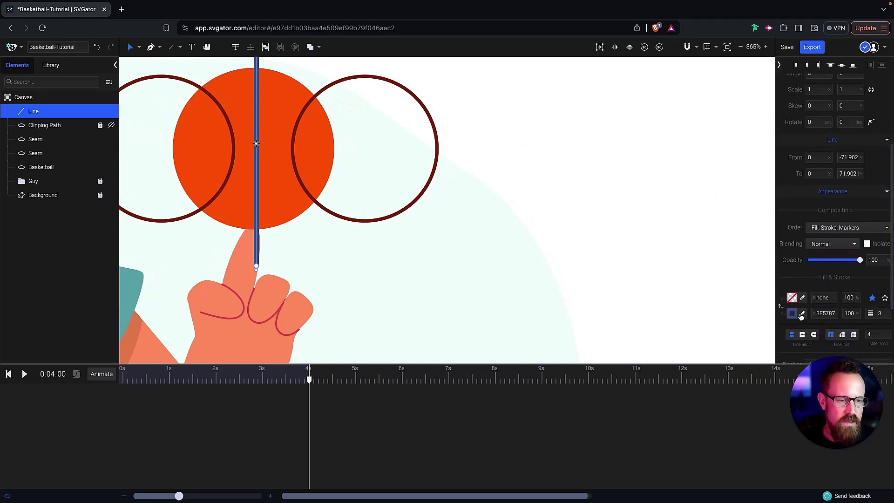
pyautogui.click(437, 138)
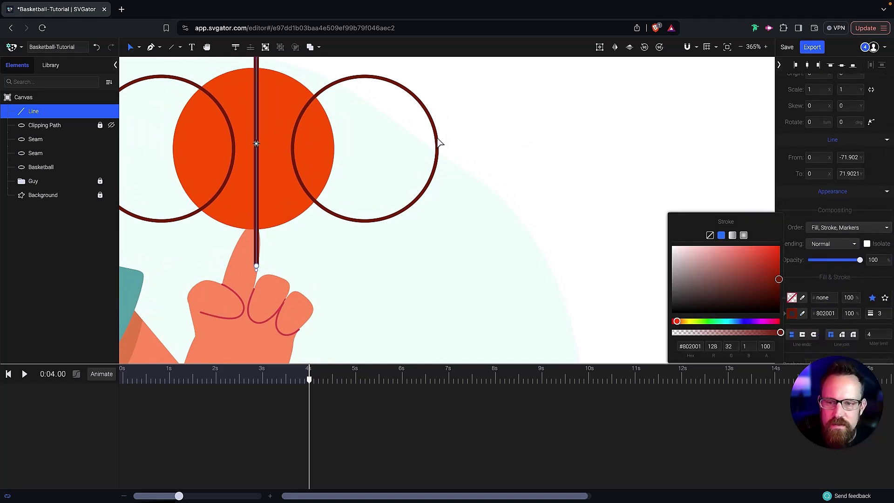
pyautogui.click(890, 180)
pyautogui.click(878, 313)
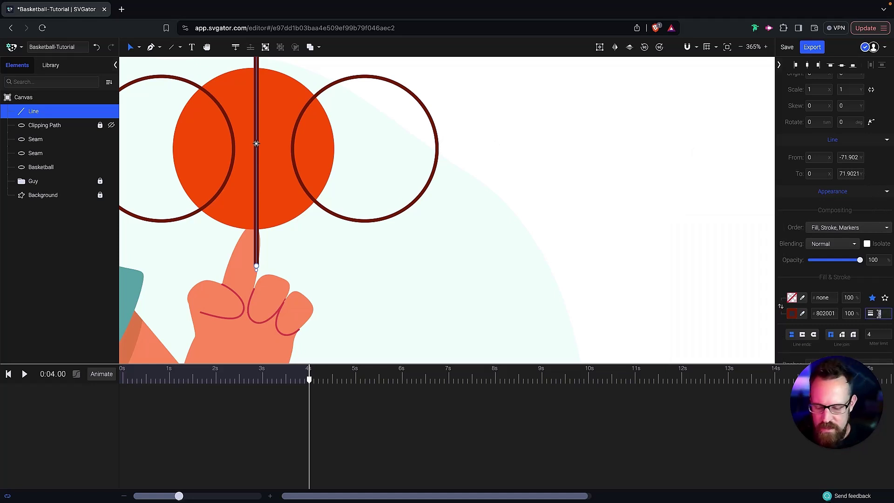
pyautogui.write('2')
pyautogui.press('Return')
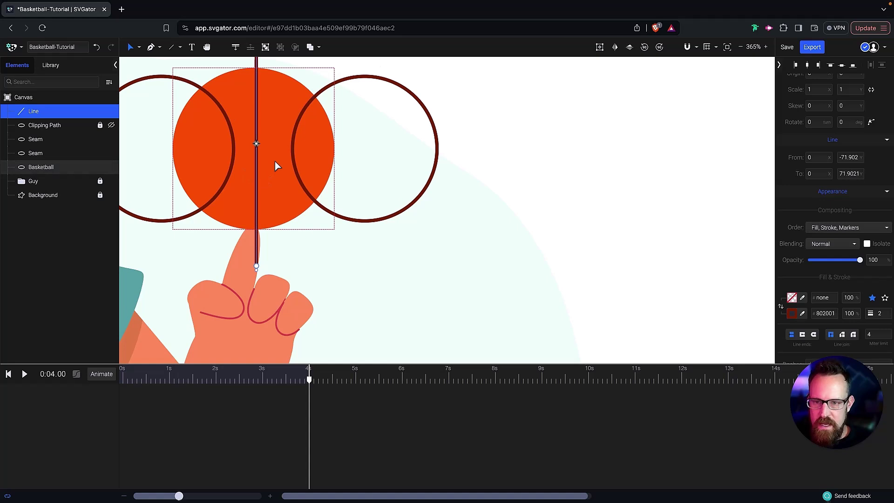
# - Nudge the right seam circle slightly left
pyautogui.moveTo(292, 156); pyautogui.dragTo(260, 158)
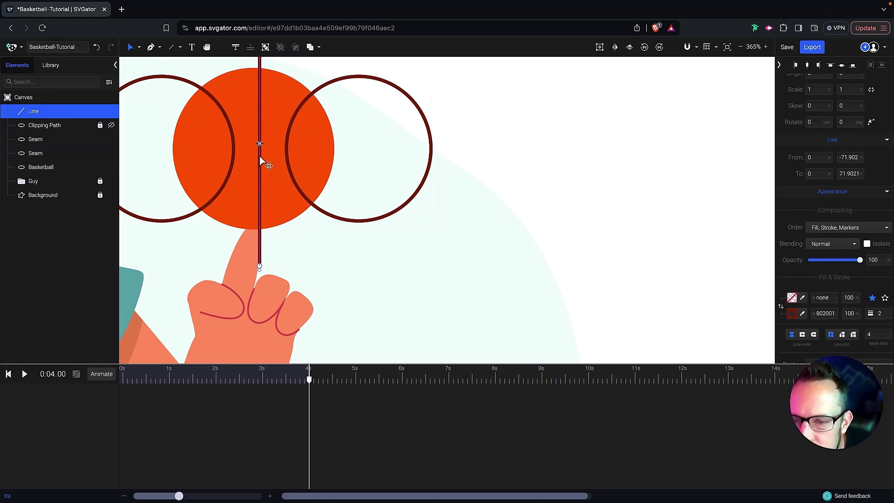
pyautogui.click(547, 128)
pyautogui.scroll(-5, 541, 124)
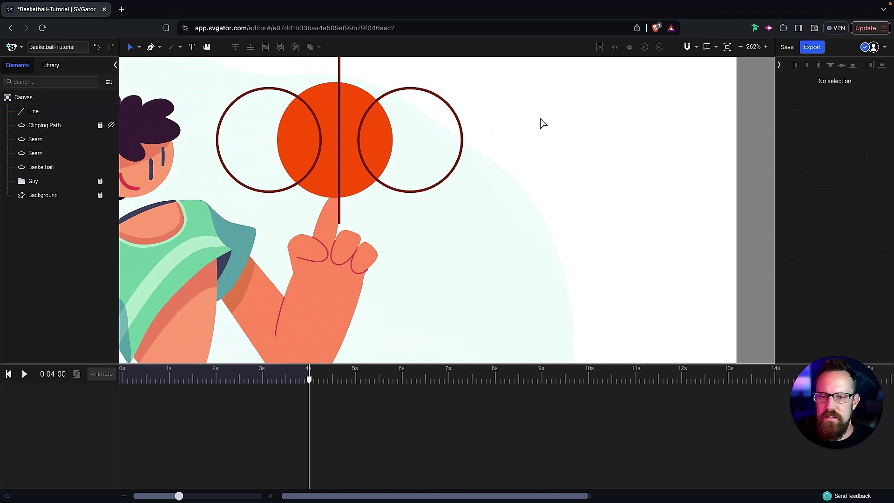
pyautogui.scroll(-3, 541, 123)
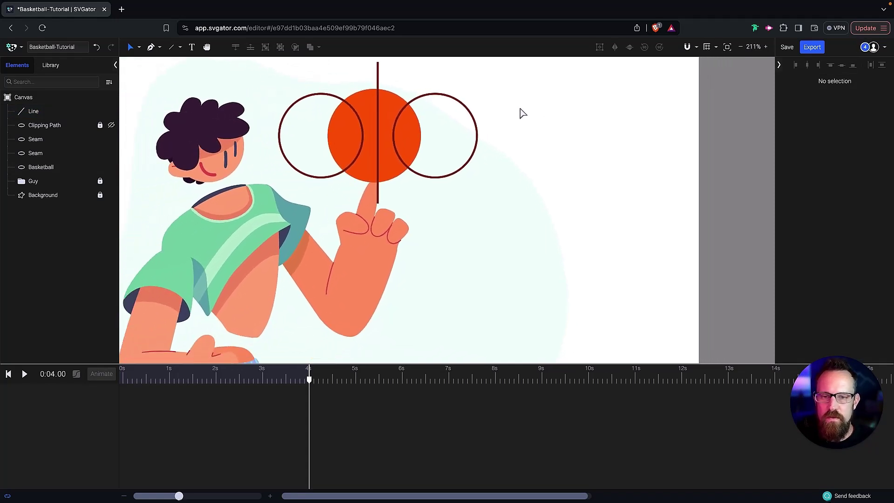
pyautogui.scroll(-2, 521, 113)
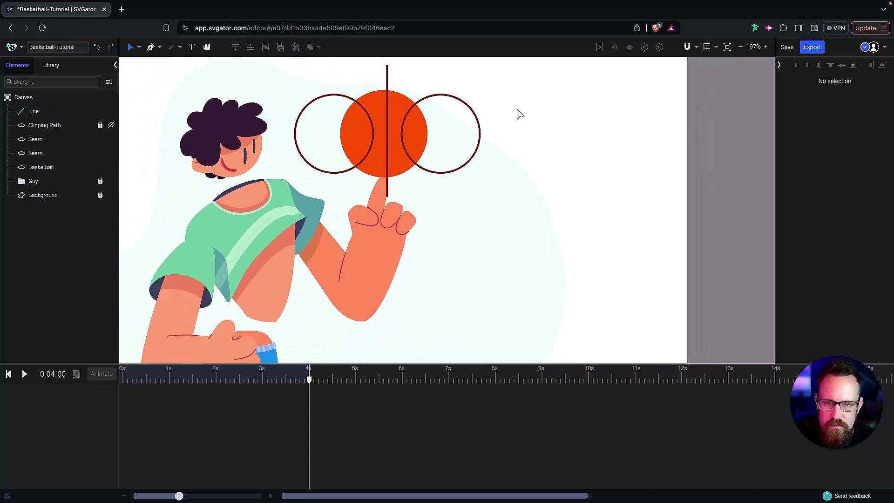
pyautogui.scroll(4, 521, 114)
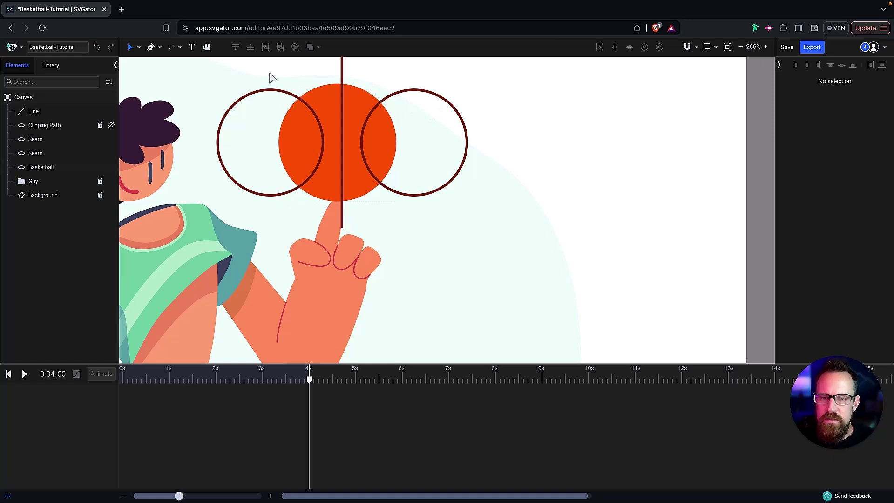
# - Lock the Basketball layer against edits
pyautogui.click(61, 167)
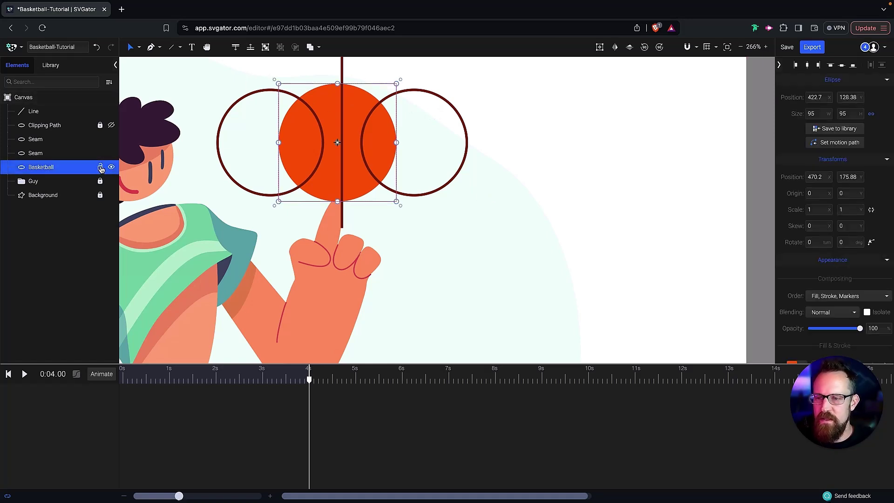
pyautogui.click(100, 168)
pyautogui.click(233, 101)
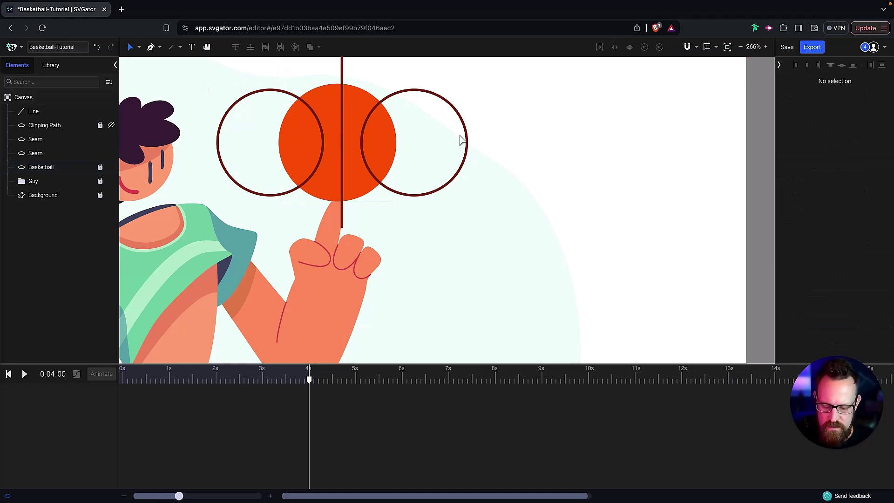
# - Shift the seam line and both seam circles slightly left together
pyautogui.moveTo(480, 113); pyautogui.dragTo(197, 182)
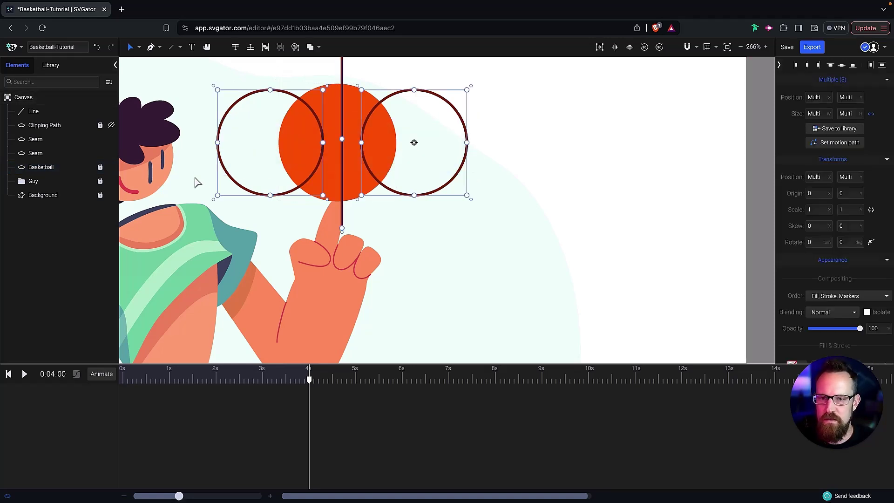
pyautogui.moveTo(312, 175); pyautogui.dragTo(308, 175)
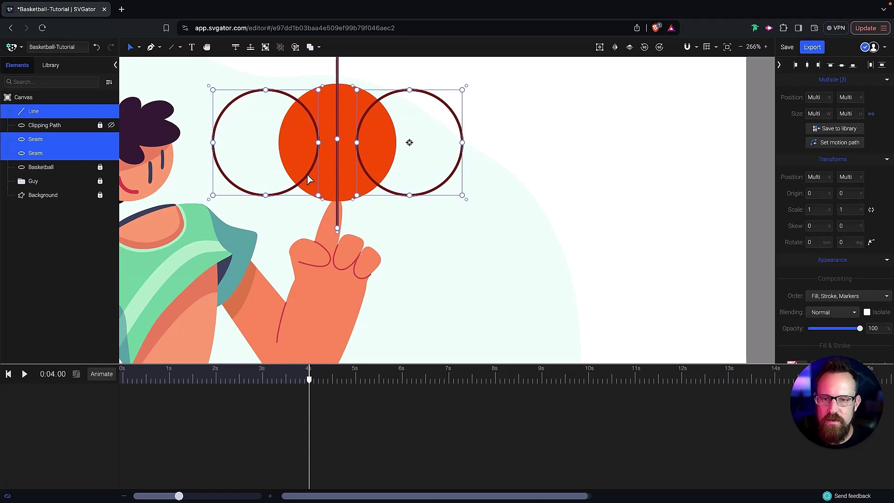
pyautogui.moveTo(307, 175); pyautogui.dragTo(307, 175)
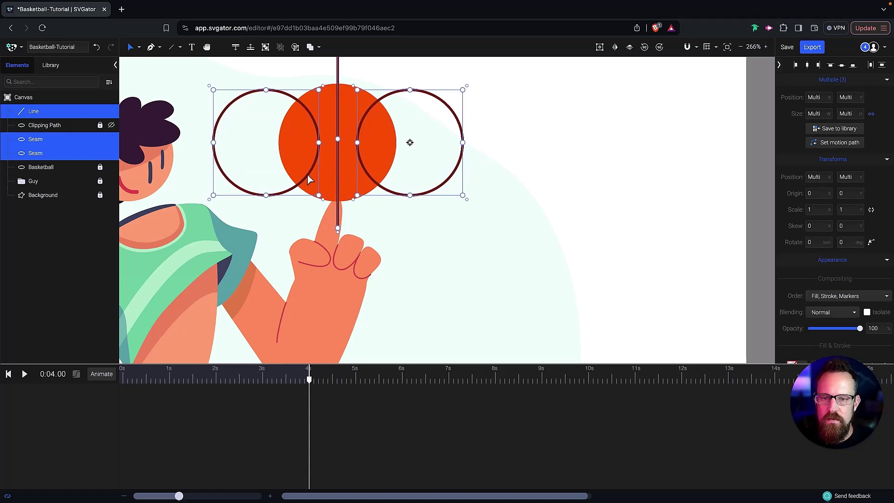
pyautogui.scroll(-3, 497, 125)
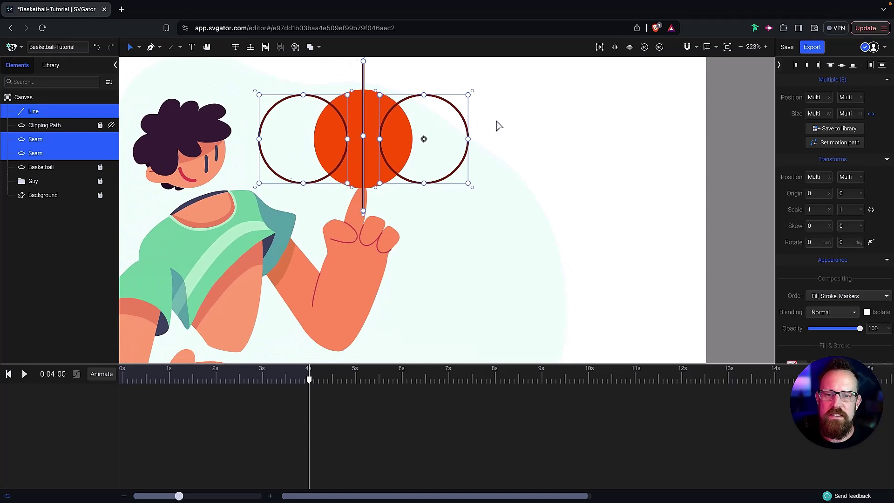
pyautogui.click(505, 121)
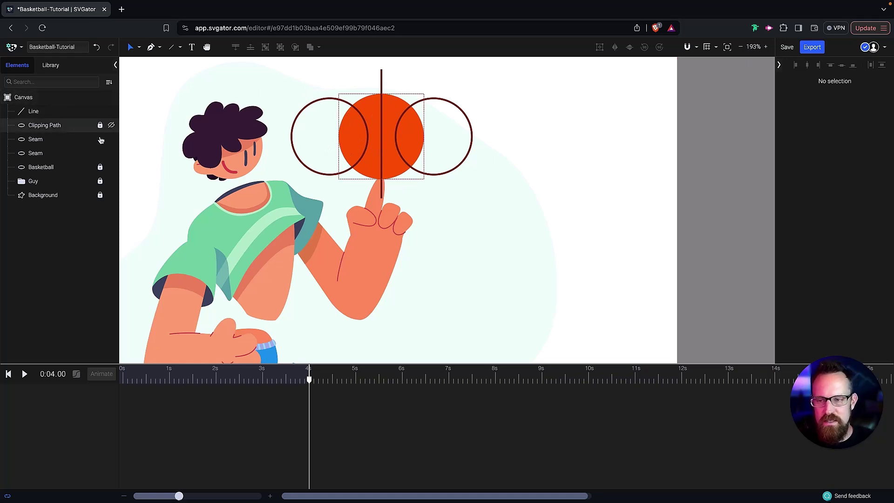
pyautogui.scroll(-1, 425, 123)
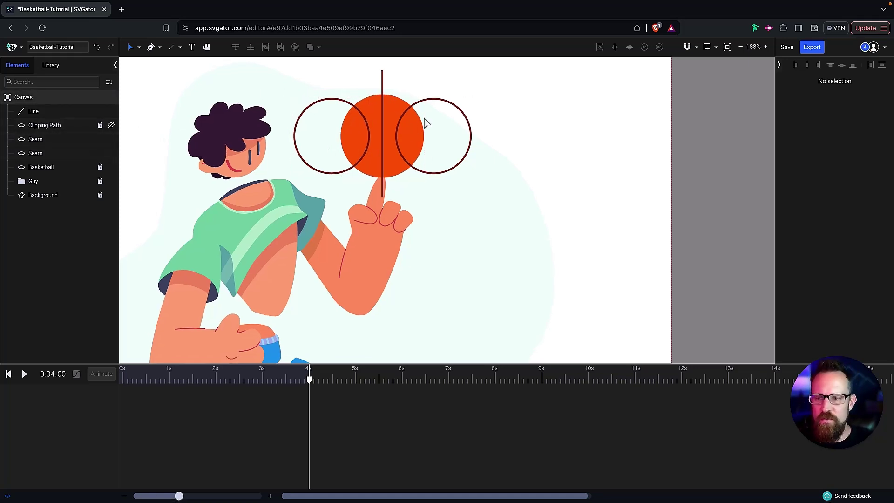
# - Move the Line layer beneath the Clipping Path layer
pyautogui.scroll(-3, 425, 122)
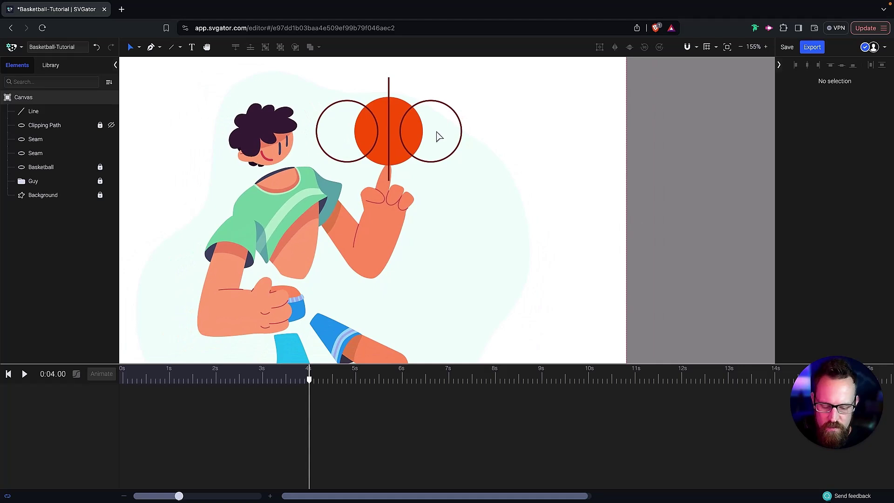
pyautogui.moveTo(439, 136); pyautogui.dragTo(391, 181)
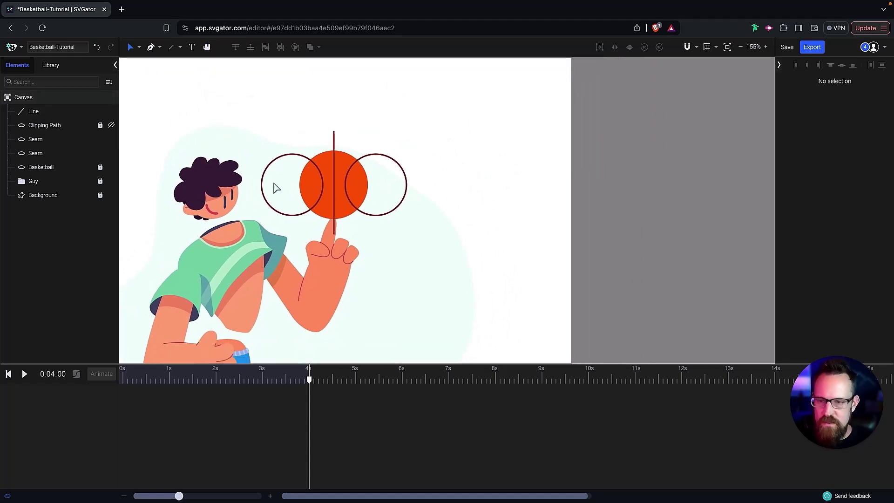
pyautogui.moveTo(34, 111)
pyautogui.mouseDown()
pyautogui.moveTo(29, 126)
pyautogui.moveTo(38, 128)
pyautogui.mouseUp()
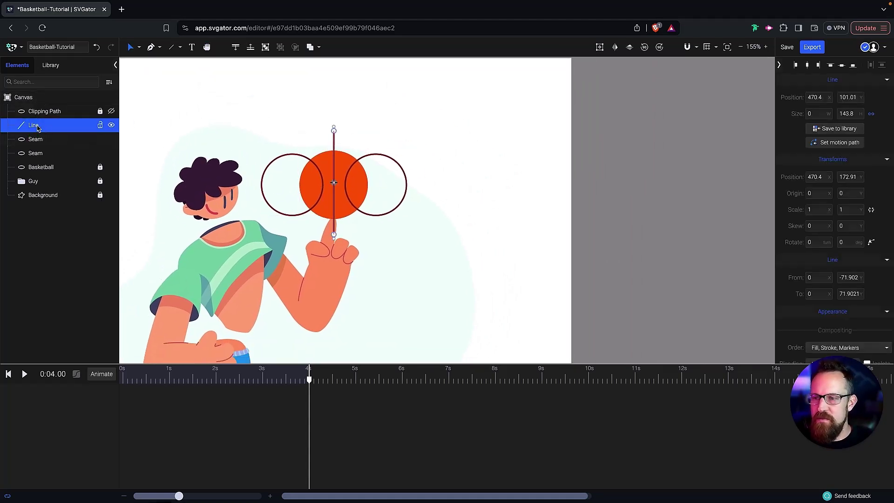
# - Duplicate the seam line and circles about 90 px right, deleting the overlapping extra circle
pyautogui.keyDown('shift'); pyautogui.click(50, 154); pyautogui.keyUp('shift')
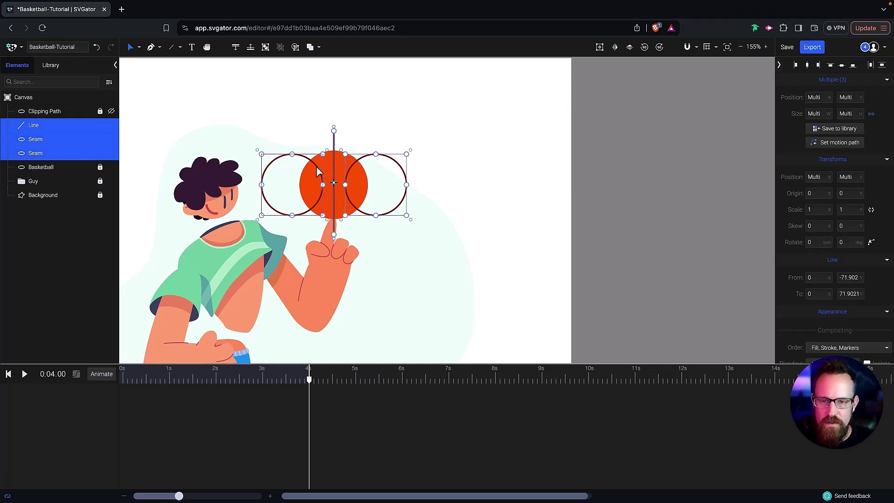
pyautogui.hotkey('ctrl', 'd')
pyautogui.moveTo(318, 166); pyautogui.dragTo(403, 172)
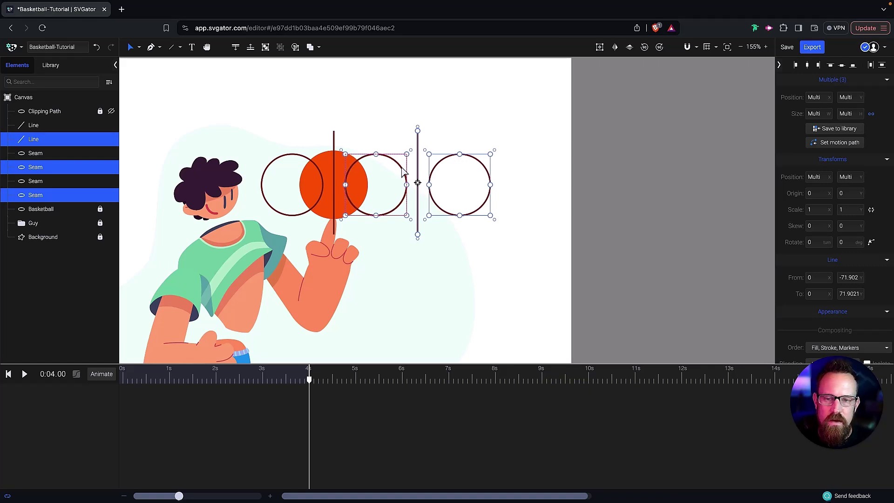
pyautogui.click(394, 152)
pyautogui.click(393, 160)
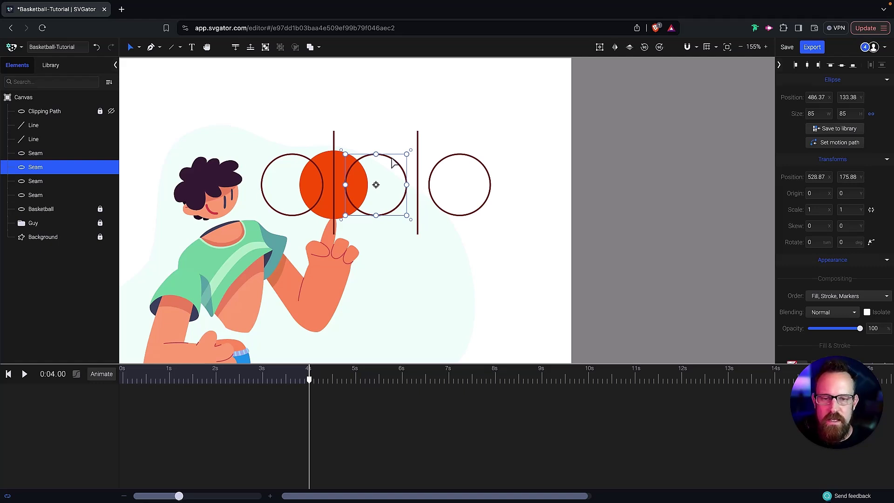
pyautogui.press('Delete')
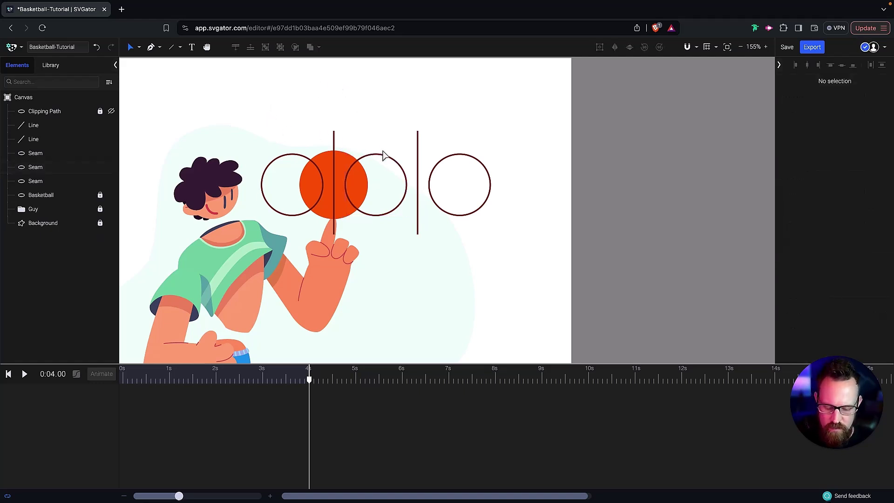
# - Duplicate the two lines and three seam circles further right along the row
pyautogui.press('h')
pyautogui.moveTo(441, 165); pyautogui.dragTo(340, 169)
pyautogui.press('v')
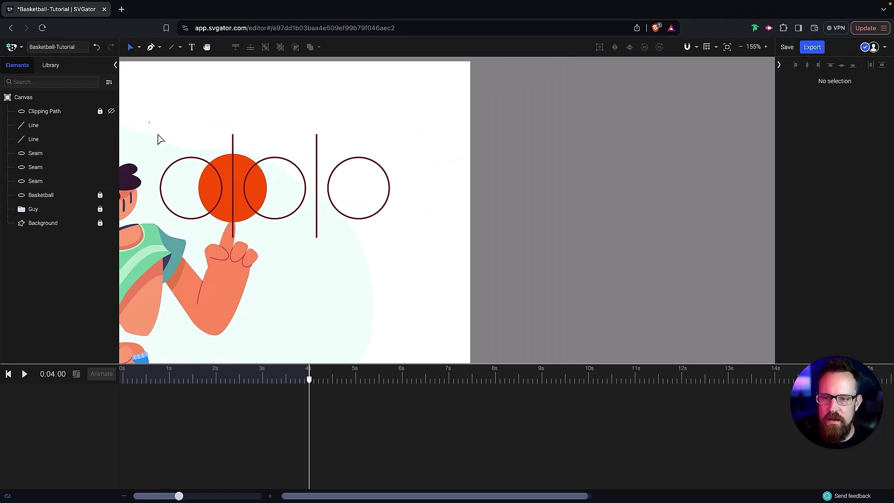
pyautogui.moveTo(150, 122); pyautogui.dragTo(423, 239)
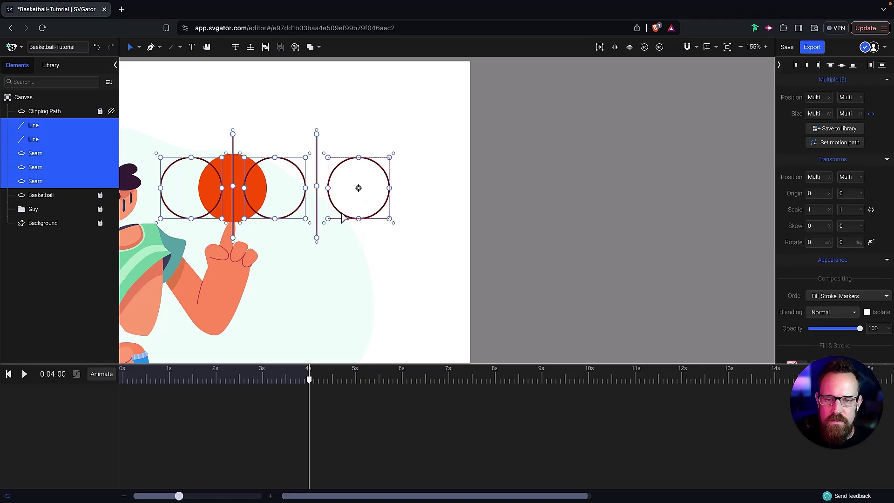
pyautogui.hotkey('ctrl', 'd')
pyautogui.moveTo(343, 218); pyautogui.dragTo(511, 219)
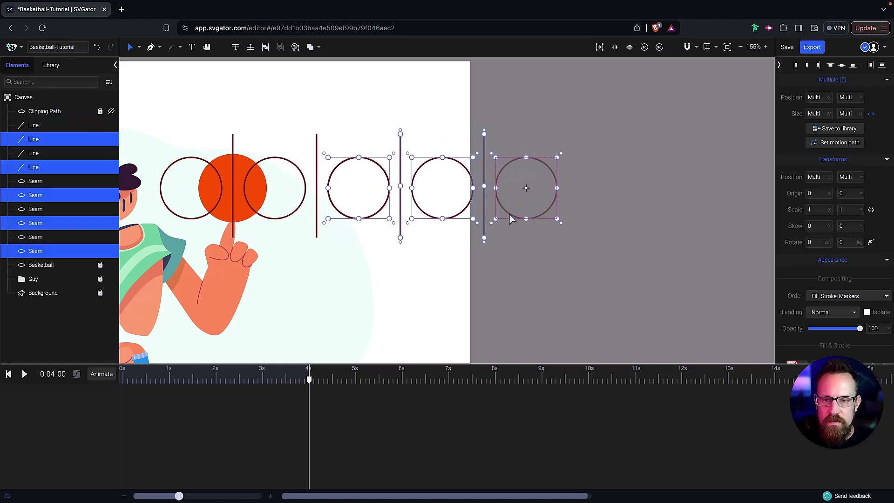
# - Delete the redundant overlapping seam circle
pyautogui.click(335, 98)
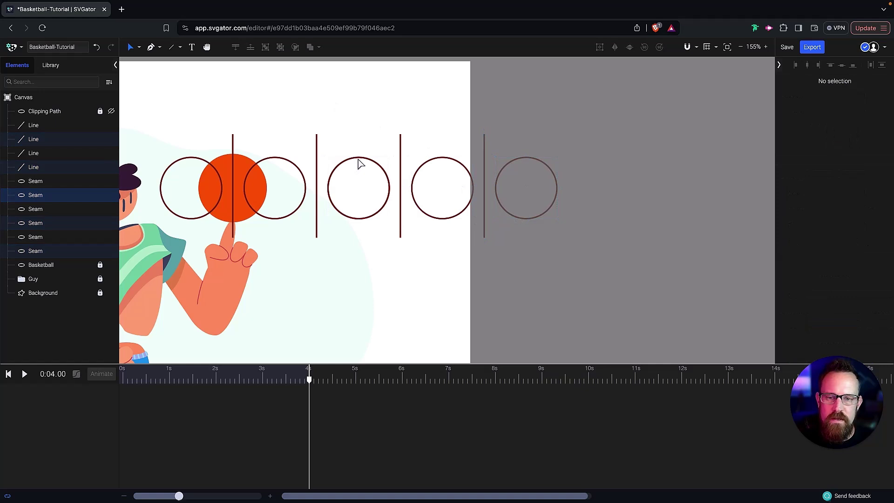
pyautogui.click(358, 160)
pyautogui.press('Delete')
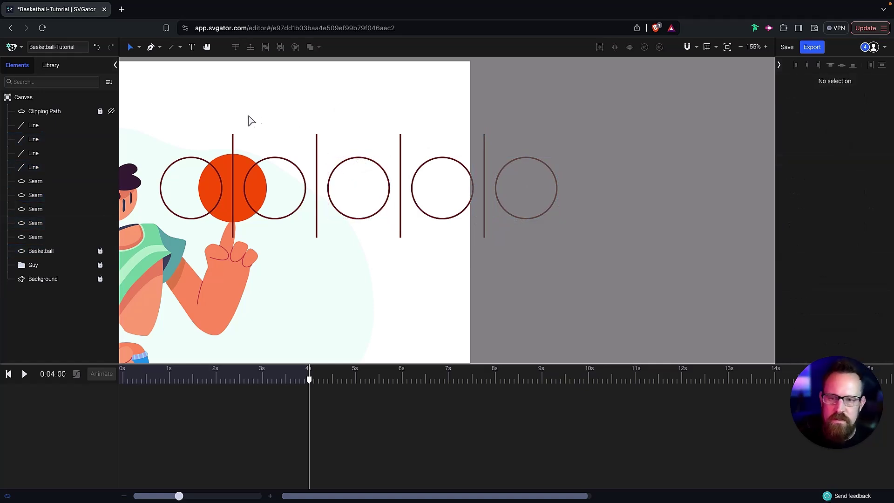
# - Duplicate the nine seam lines and circles further right in the row
pyautogui.scroll(-2, 233, 115)
pyautogui.moveTo(179, 123); pyautogui.dragTo(359, 216)
pyautogui.press('space')
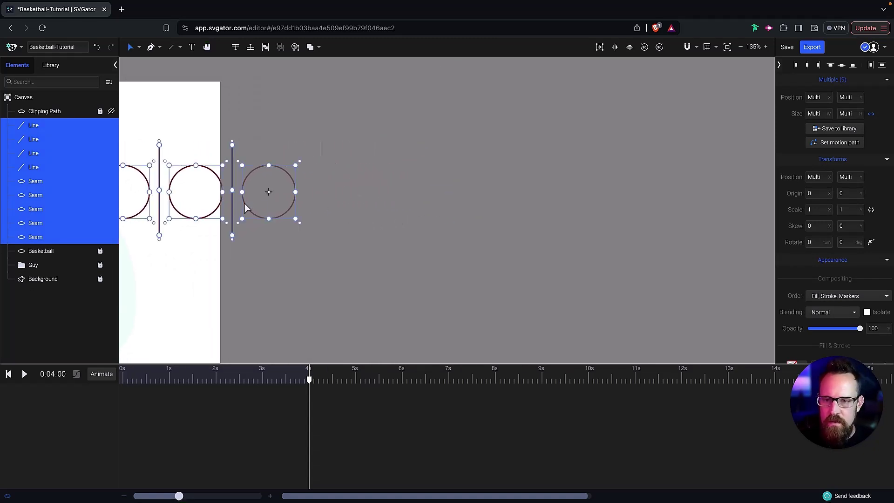
pyautogui.hotkey('ctrl', 'd')
pyautogui.moveTo(251, 214); pyautogui.dragTo(543, 217)
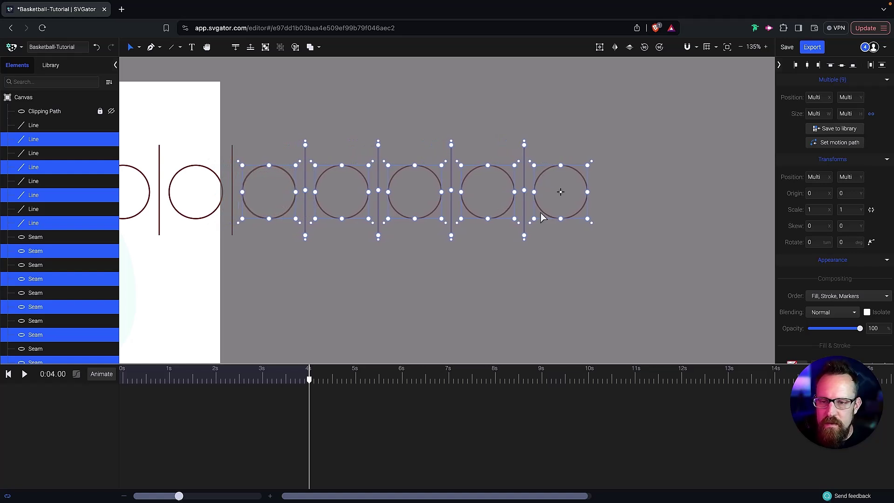
pyautogui.click(267, 167)
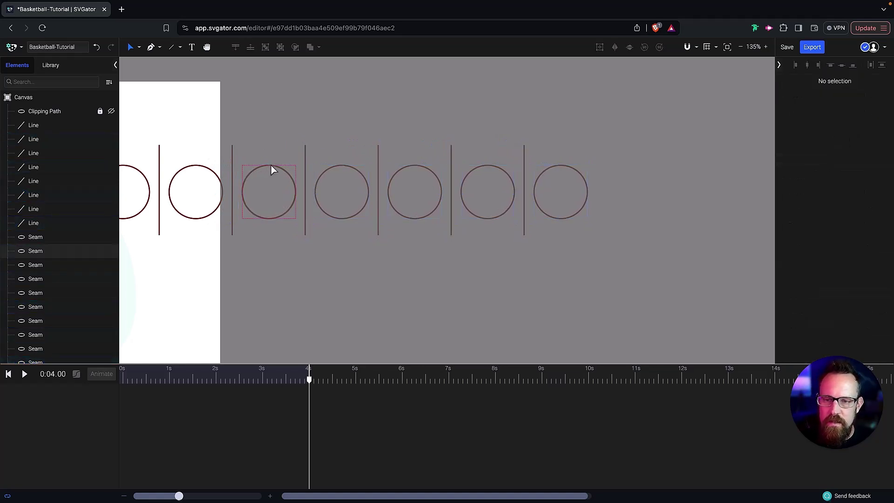
pyautogui.click(271, 166)
pyautogui.click(284, 139)
pyautogui.scroll(-5, 284, 128)
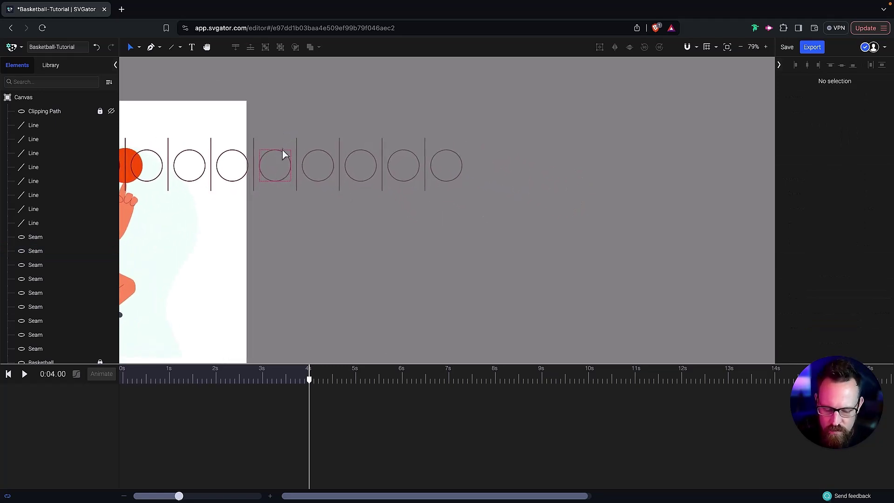
# - Duplicate the whole 17-element row of seams further right past the artboard
pyautogui.press('h')
pyautogui.moveTo(282, 150); pyautogui.dragTo(335, 213)
pyautogui.press('v')
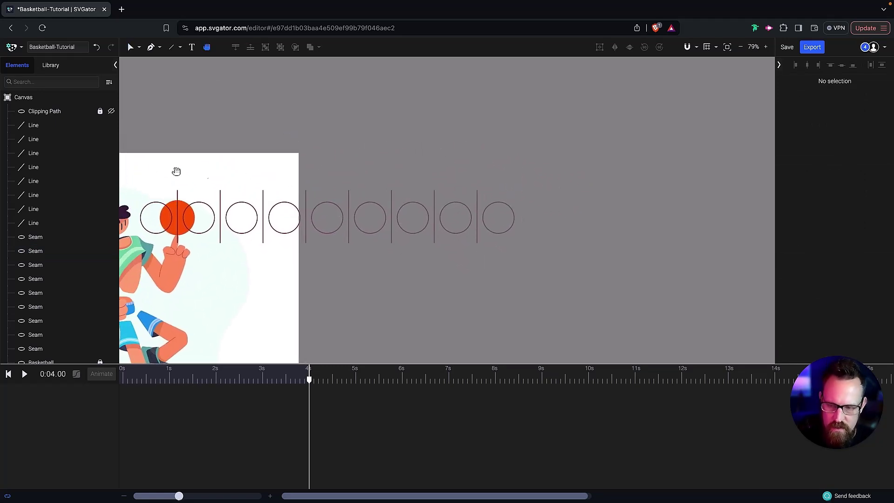
pyautogui.moveTo(141, 159); pyautogui.dragTo(519, 230)
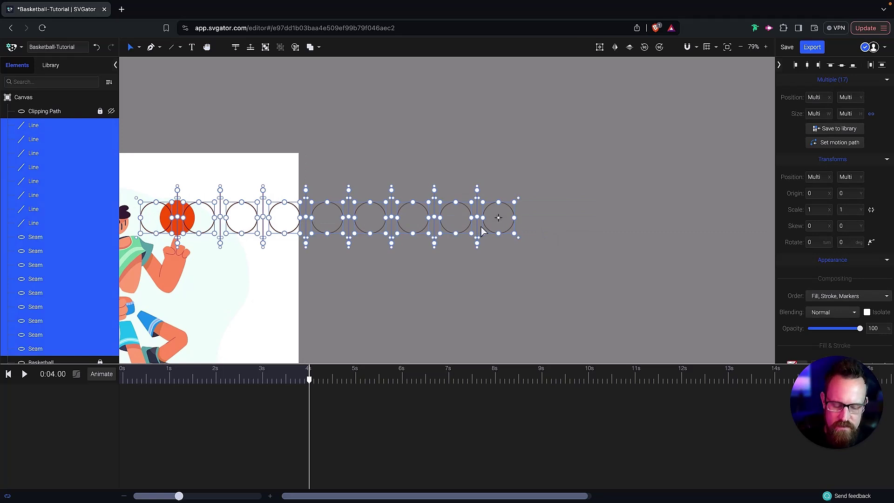
pyautogui.press('h')
pyautogui.scroll(5, 498, 232)
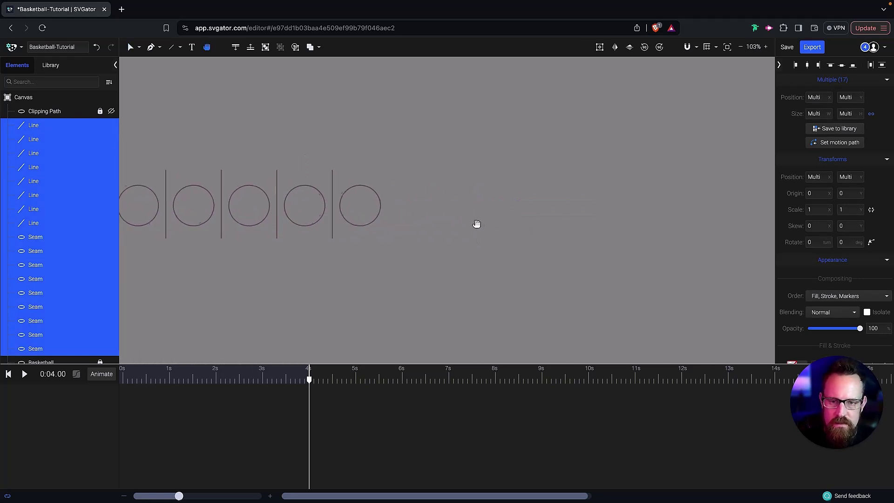
pyautogui.scroll(-5, 476, 224)
pyautogui.press('v')
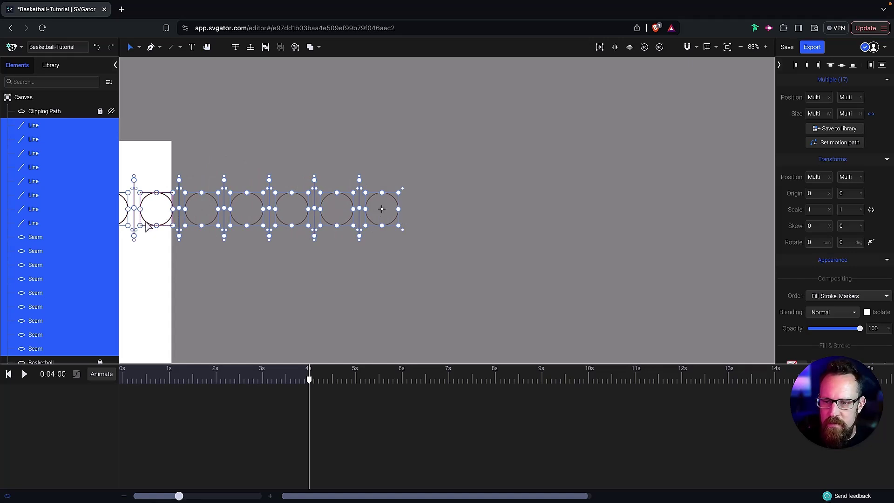
pyautogui.moveTo(147, 222); pyautogui.dragTo(508, 228)
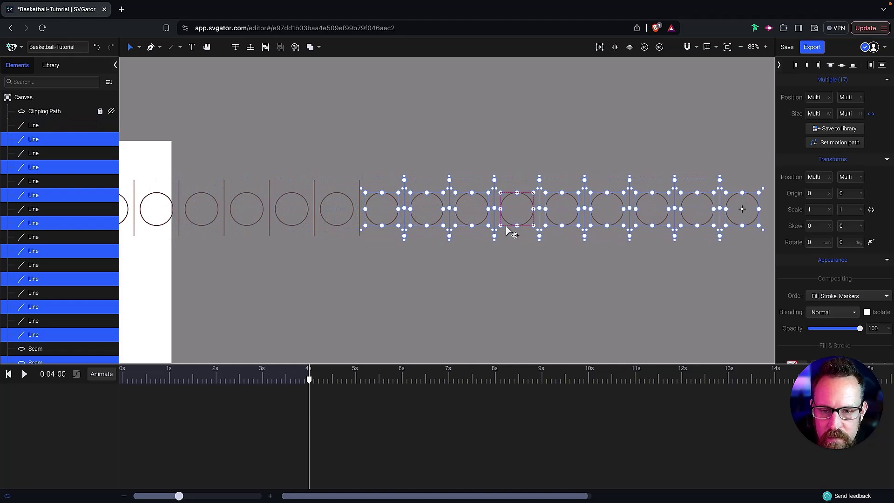
pyautogui.click(367, 127)
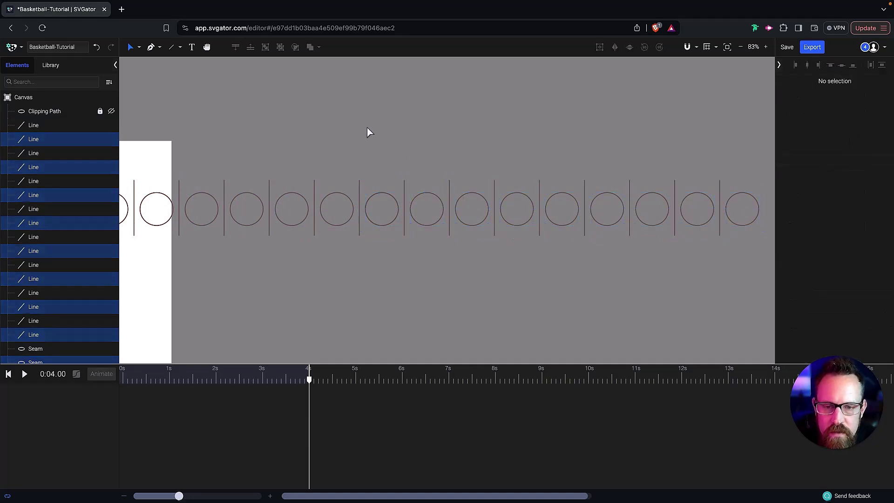
pyautogui.click(387, 197)
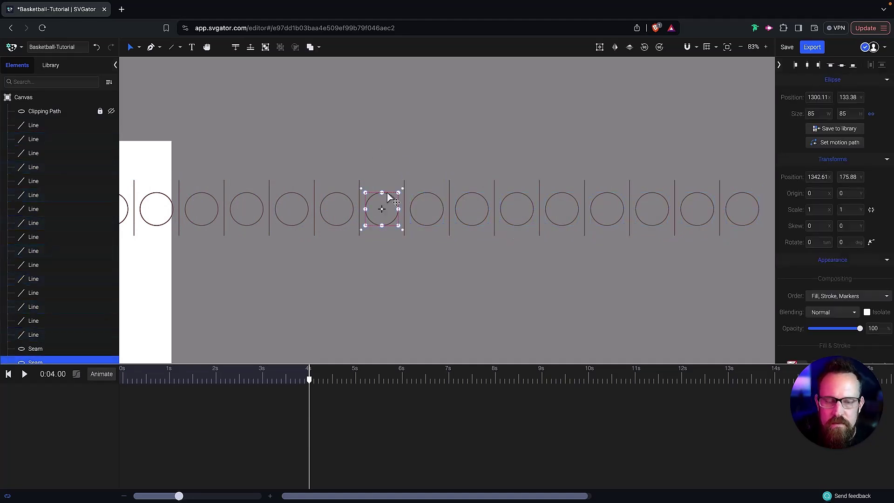
pyautogui.click(387, 192)
pyautogui.scroll(-5, 395, 152)
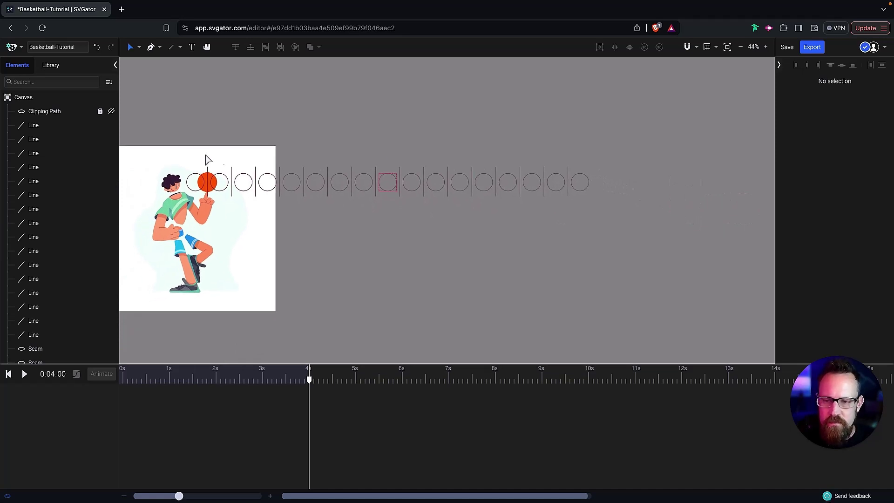
pyautogui.scroll(1, 221, 163)
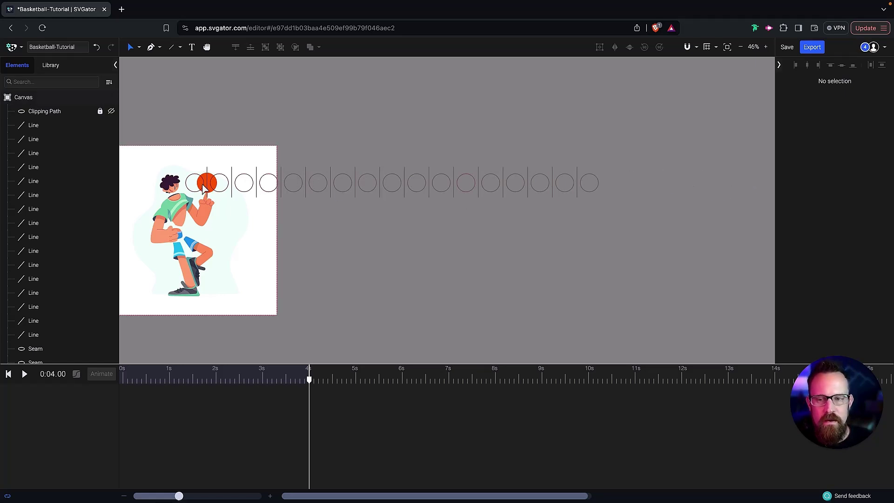
# - Duplicate the vertical seam line and rotate the copy to -90°
pyautogui.scroll(5, 240, 185)
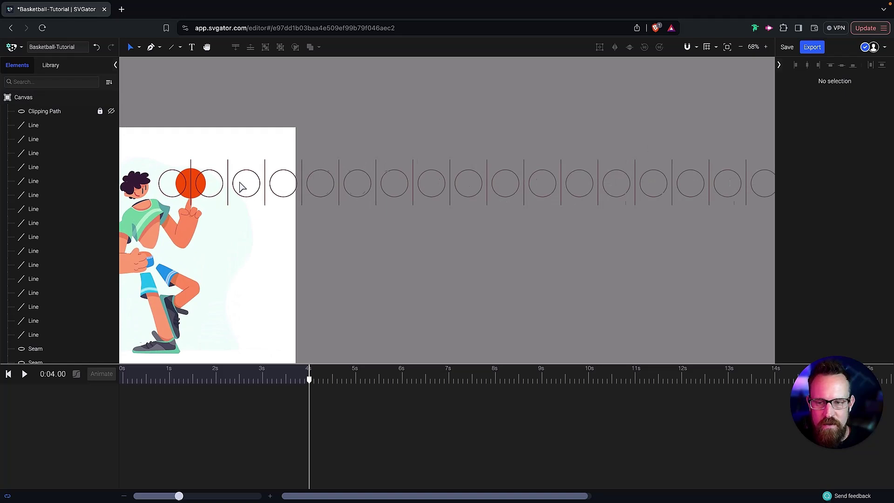
pyautogui.scroll(8, 239, 186)
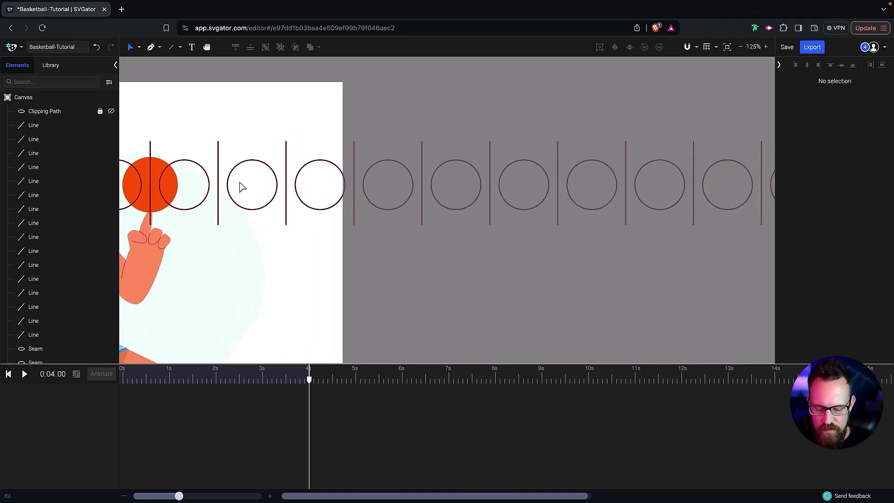
pyautogui.hscroll(-5, 236, 189)
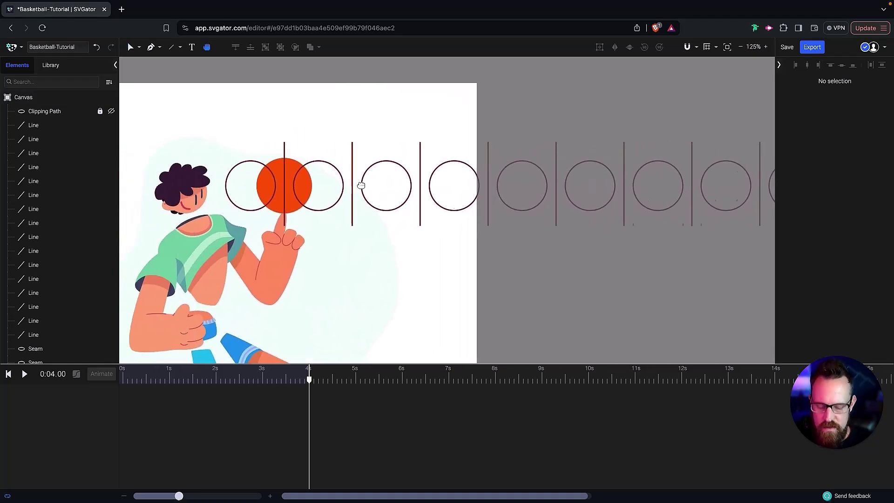
pyautogui.click(312, 154)
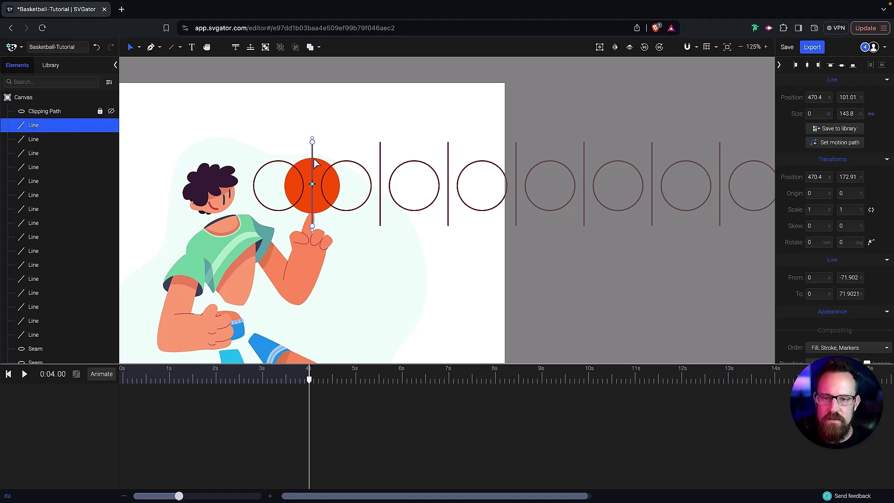
pyautogui.hotkey('ctrl', 'd')
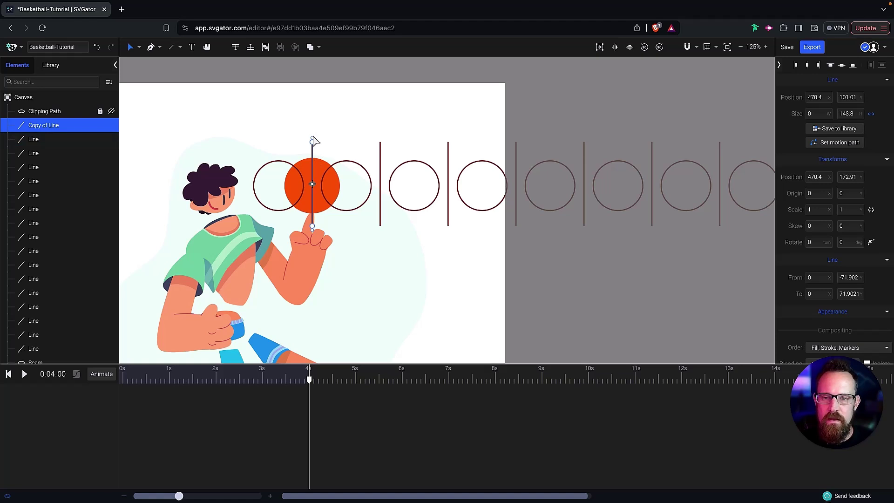
pyautogui.moveTo(314, 142); pyautogui.dragTo(275, 193)
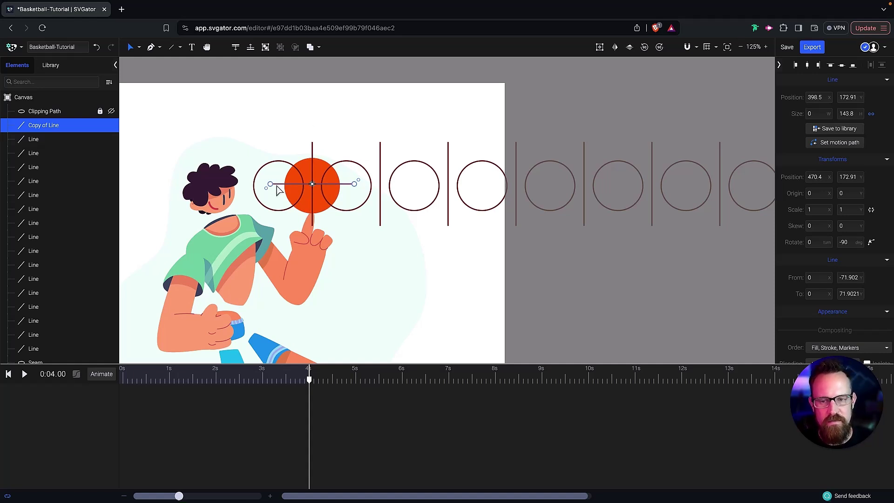
# - Stretch the horizontal copy across the whole row of seam circles and set Scale X to 1
pyautogui.moveTo(270, 184); pyautogui.dragTo(251, 182)
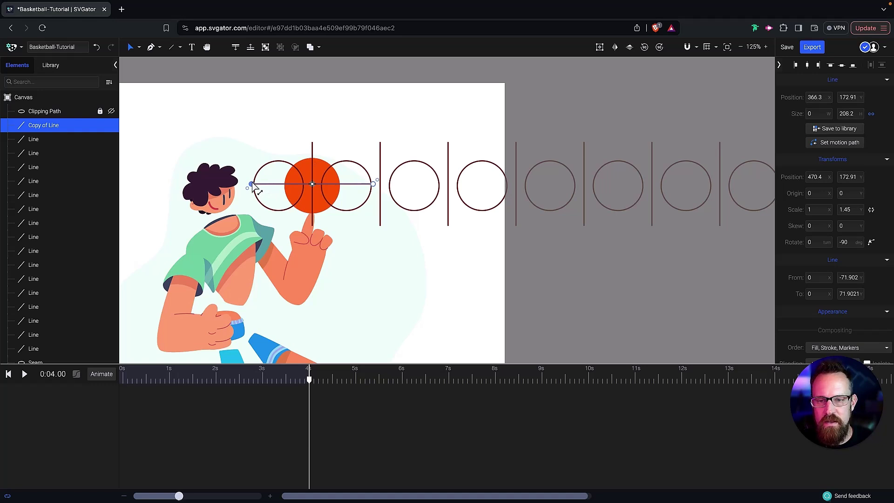
pyautogui.moveTo(311, 185); pyautogui.dragTo(251, 184)
pyautogui.scroll(-5, 401, 187)
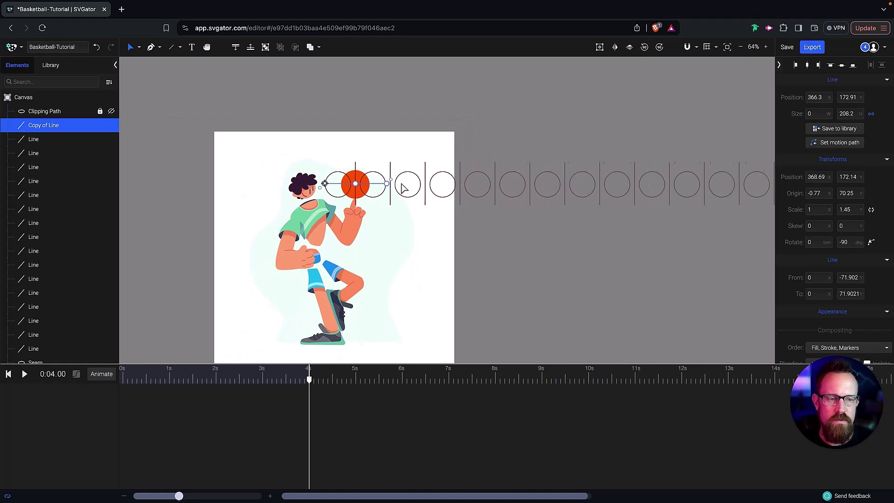
pyautogui.scroll(-1, 403, 187)
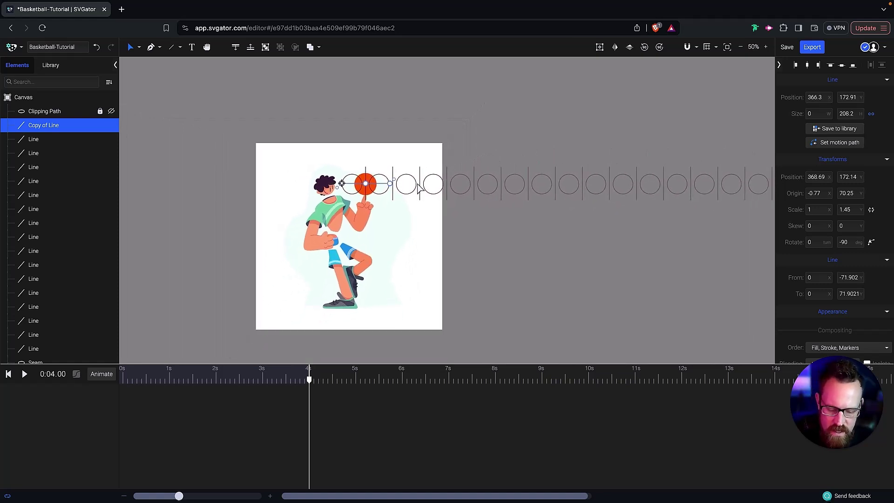
pyautogui.hscroll(5, 463, 189)
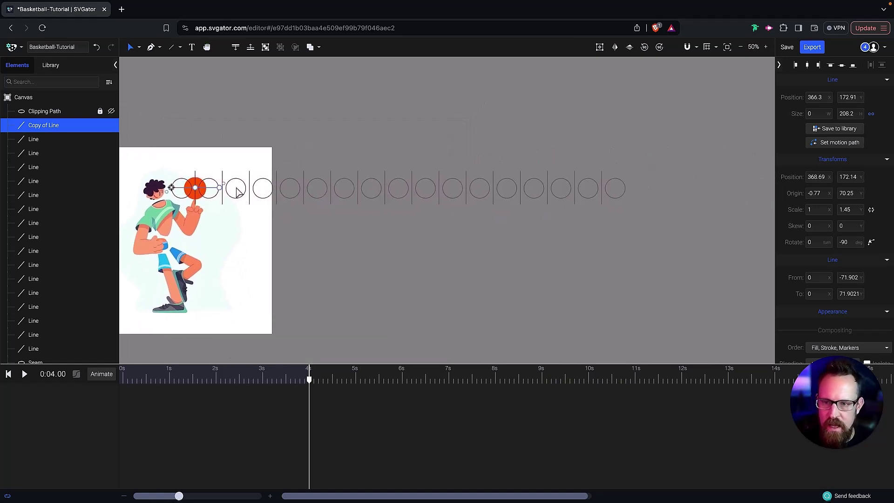
pyautogui.moveTo(219, 187); pyautogui.dragTo(629, 190)
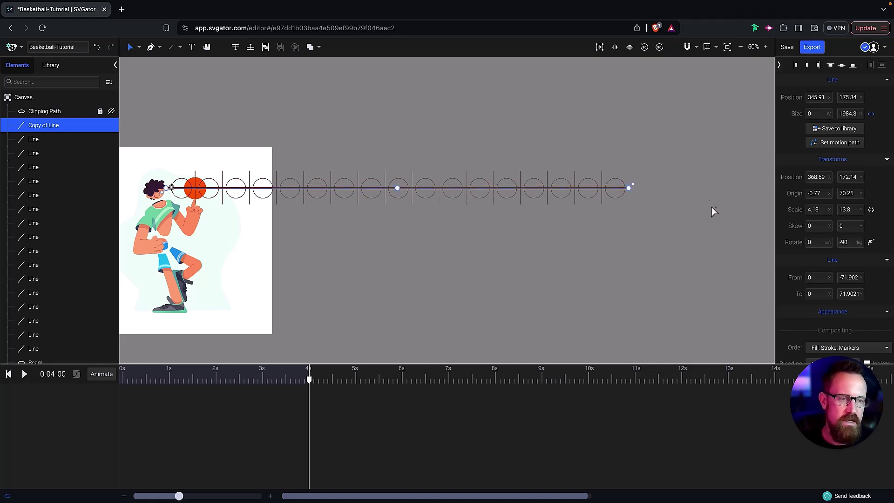
pyautogui.moveTo(822, 209); pyautogui.dragTo(794, 211)
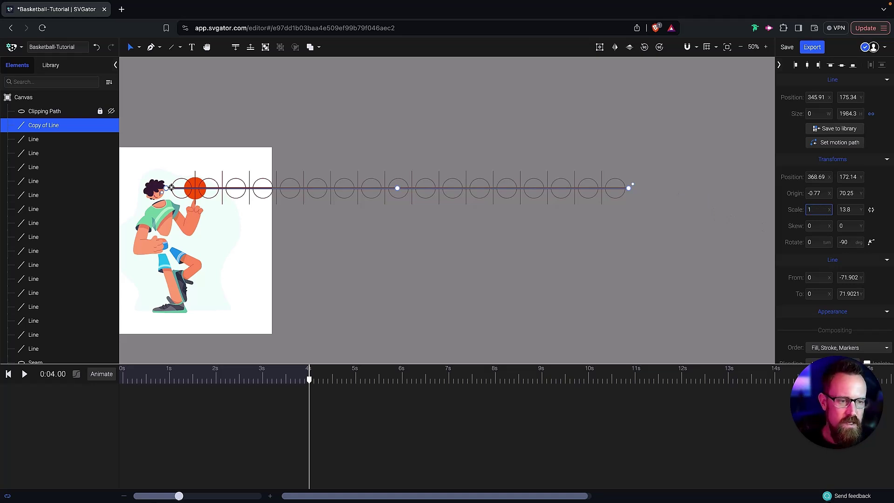
pyautogui.press('Return')
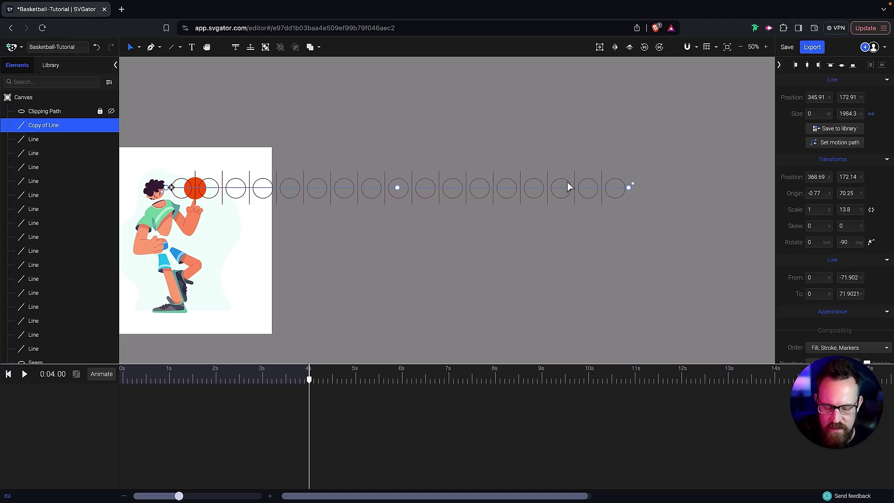
# - Select every element from Copy of Line through the last Seam row
pyautogui.click(643, 196)
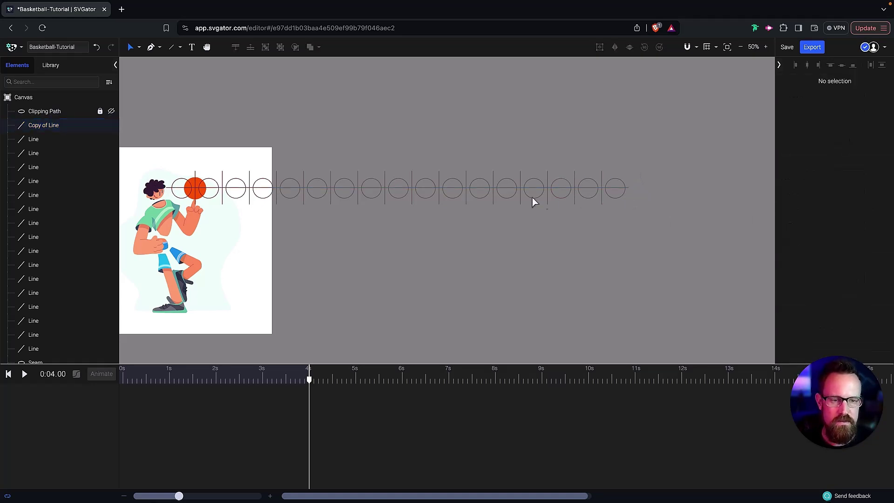
pyautogui.scroll(3, 520, 199)
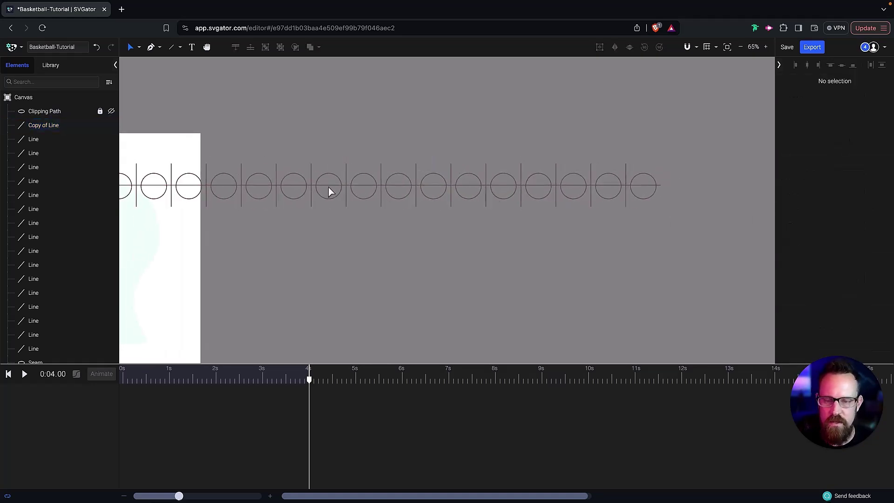
pyautogui.scroll(-3, 320, 169)
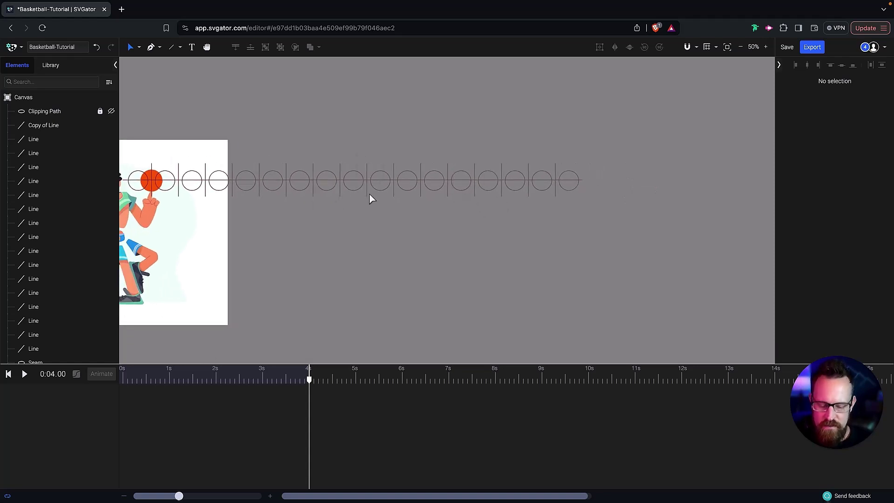
pyautogui.press('h')
pyautogui.moveTo(281, 201); pyautogui.dragTo(339, 215)
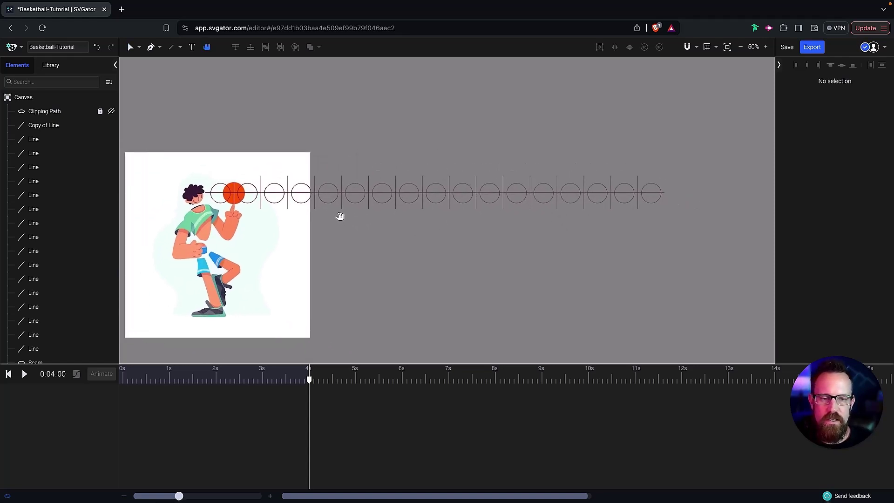
pyautogui.click(48, 125)
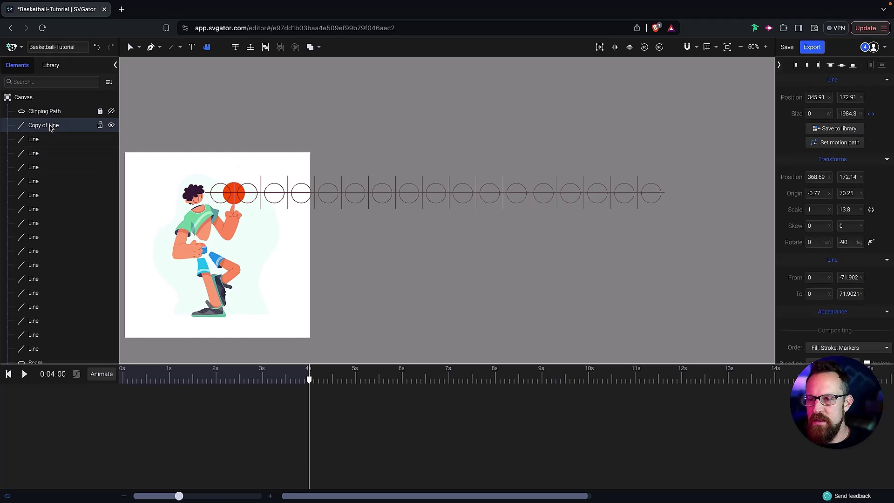
pyautogui.scroll(-10, 59, 146)
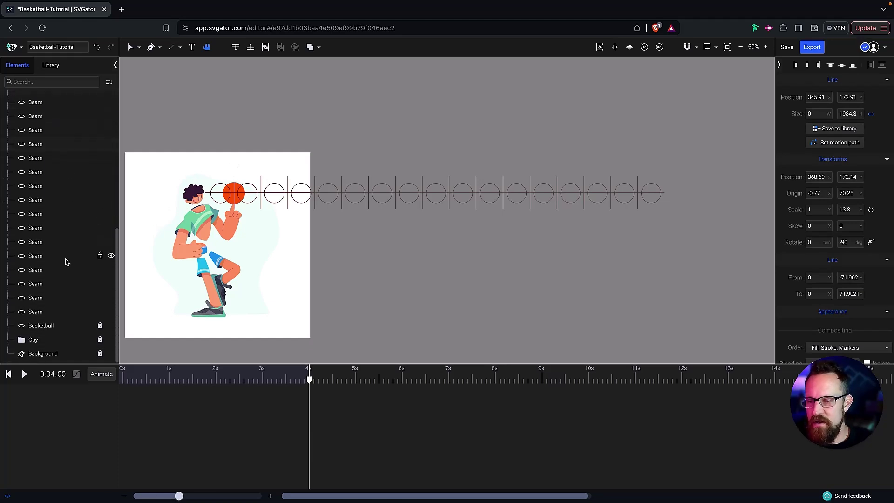
pyautogui.keyDown('shift'); pyautogui.click(45, 312); pyautogui.keyUp('shift')
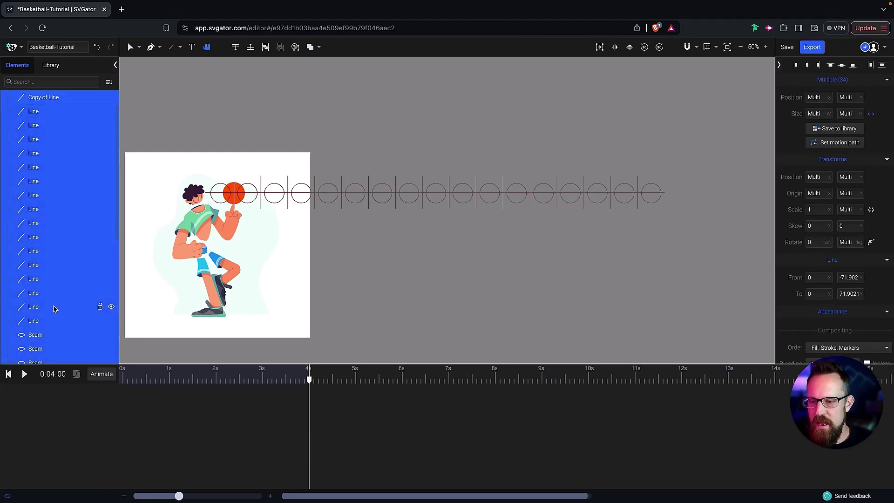
# - Group the 34 selected seam elements and name the group Seams
pyautogui.scroll(-4, 50, 315)
pyautogui.rightClick(58, 287)
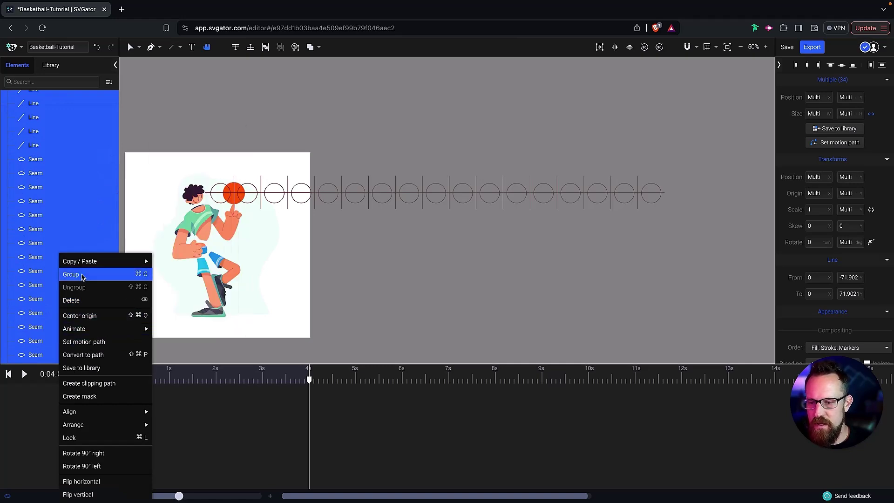
pyautogui.click(77, 275)
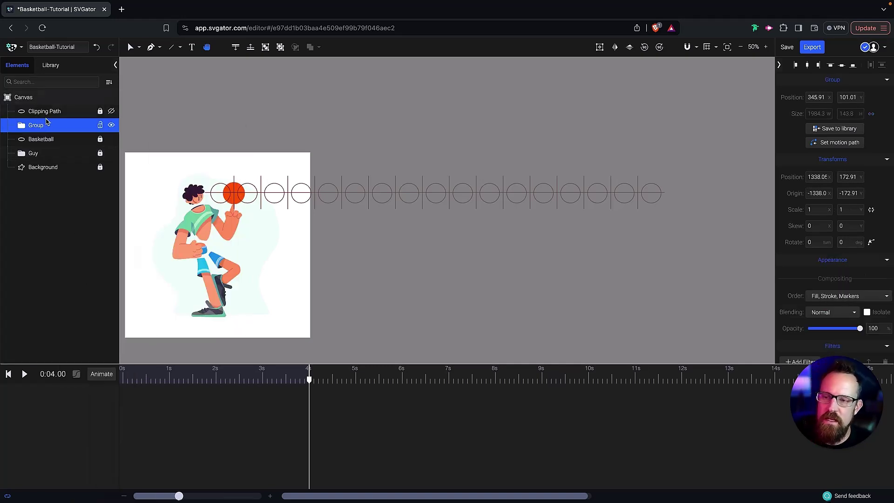
pyautogui.doubleClick(46, 125)
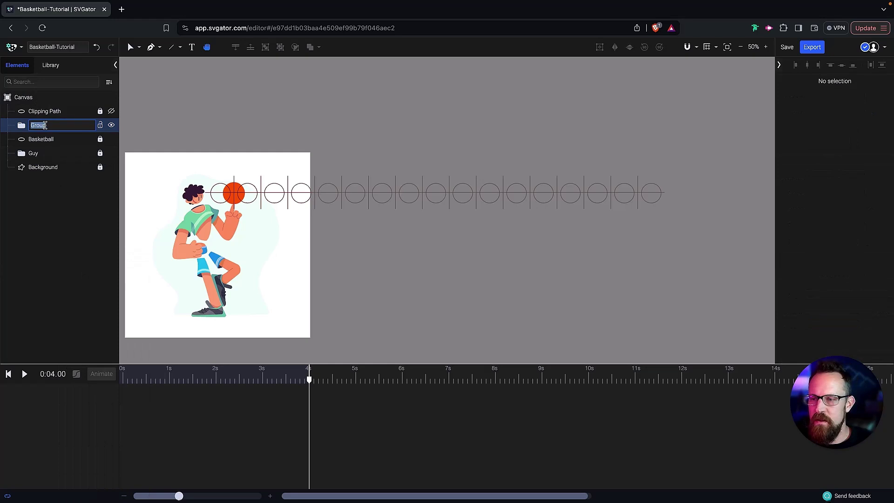
pyautogui.write('Seams')
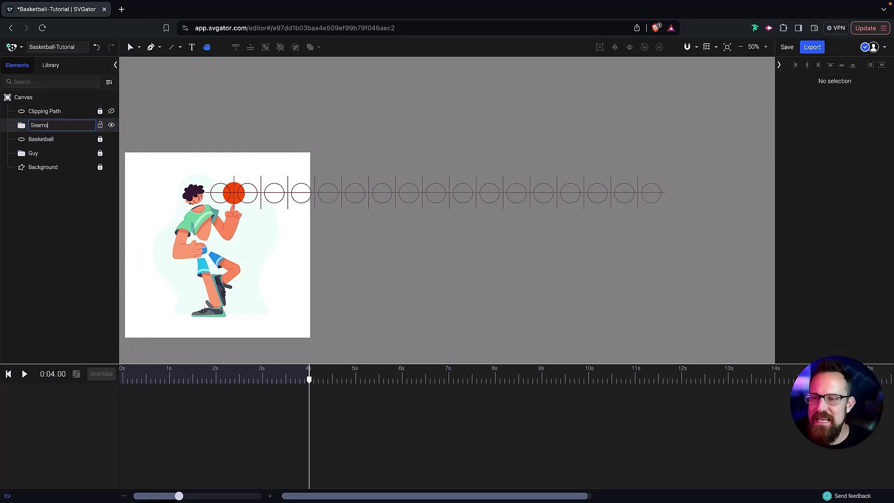
pyautogui.press('Return')
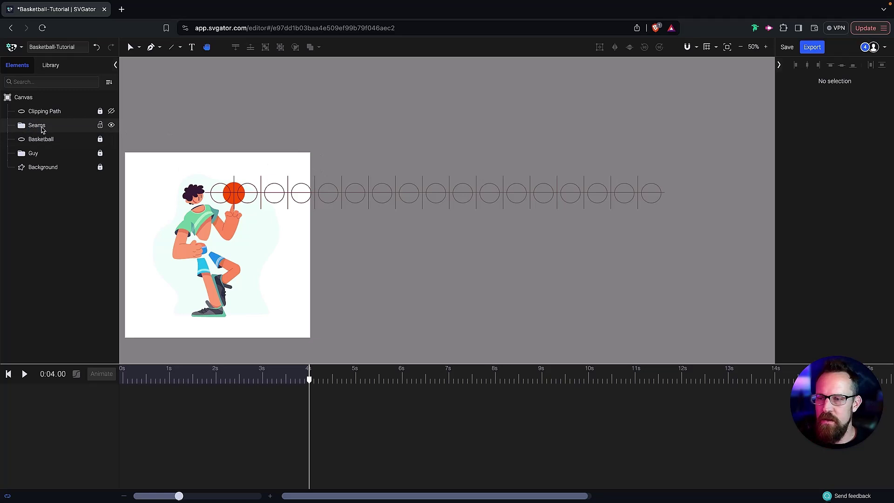
pyautogui.click(37, 125)
pyautogui.scroll(3, 211, 207)
# - Draw a closed curved path hugging the ball's right side
pyautogui.scroll(5, 211, 207)
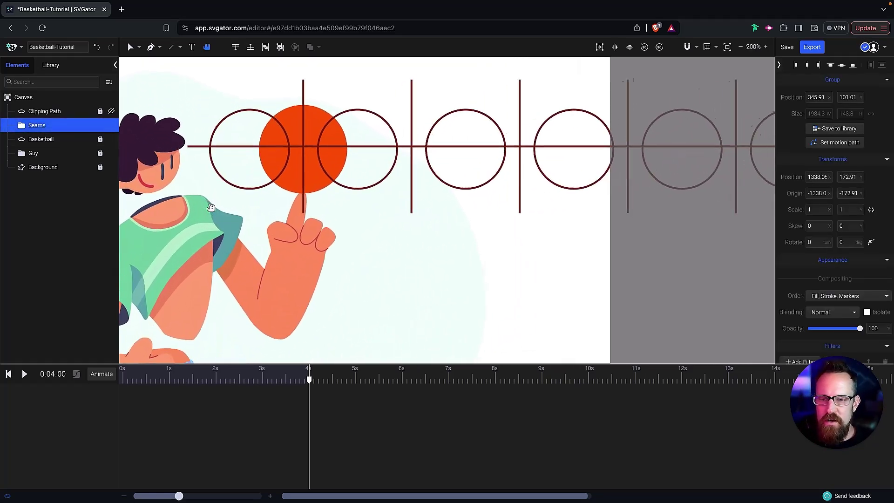
pyautogui.click(151, 47)
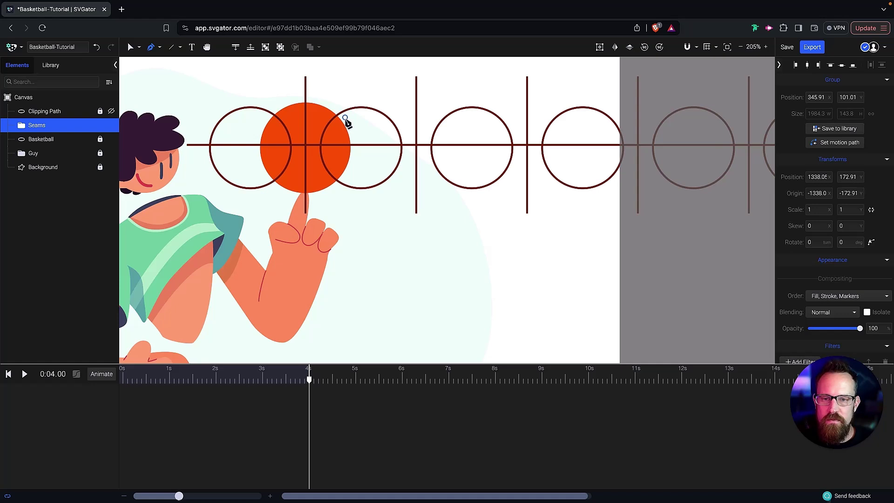
pyautogui.click(345, 116)
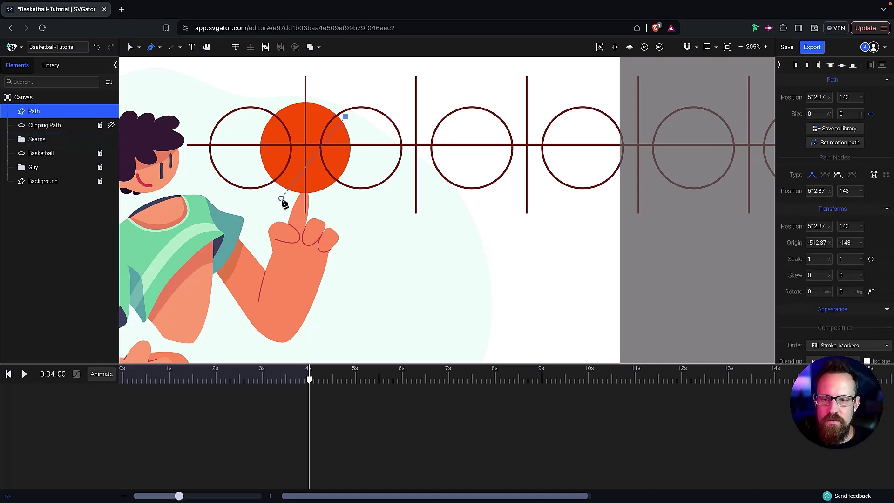
pyautogui.moveTo(284, 194); pyautogui.dragTo(222, 209)
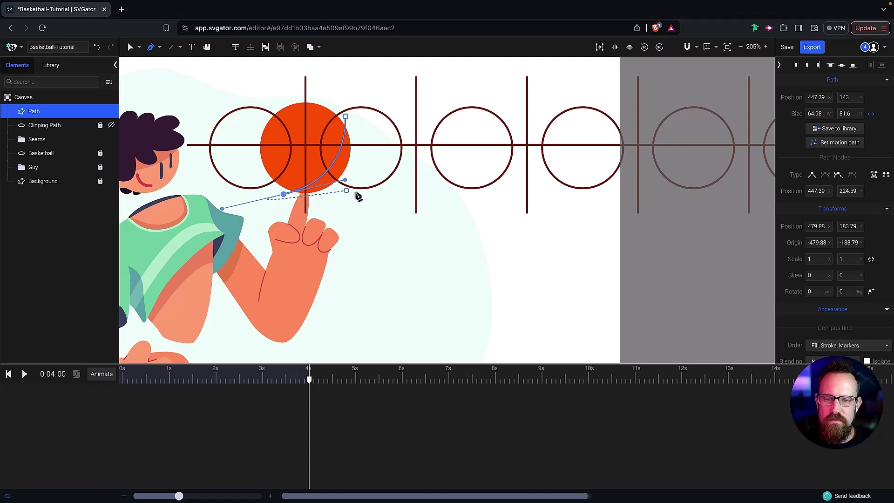
pyautogui.moveTo(355, 188); pyautogui.dragTo(363, 172)
pyautogui.click(346, 116)
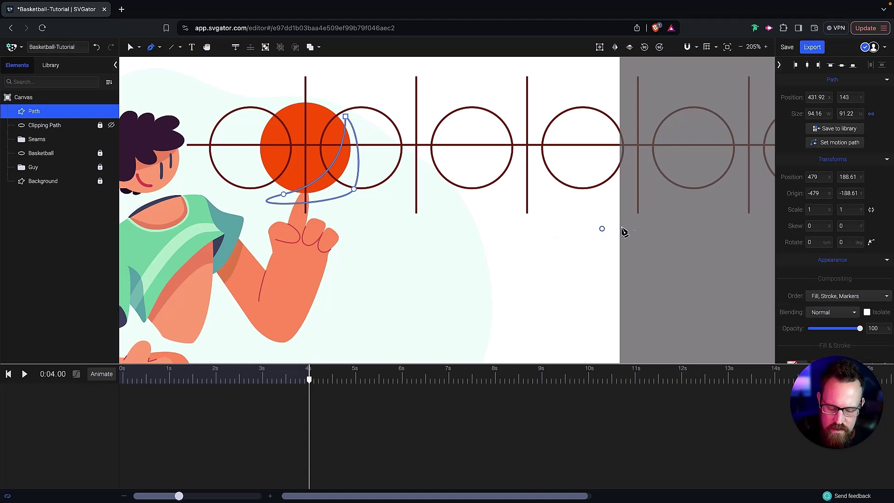
pyautogui.press('v')
# - Give the path a dark red 812101 fill, no stroke, and 35% opacity
pyautogui.scroll(-3, 878, 263)
pyautogui.scroll(-1, 879, 263)
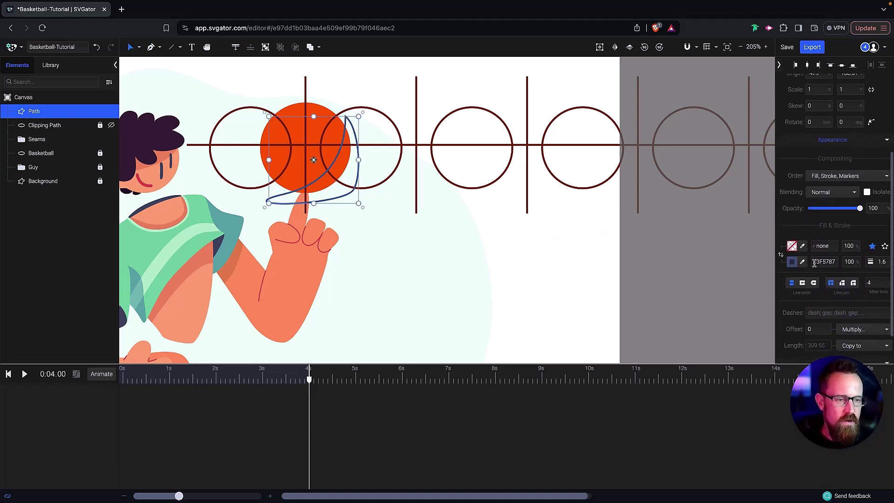
pyautogui.click(782, 256)
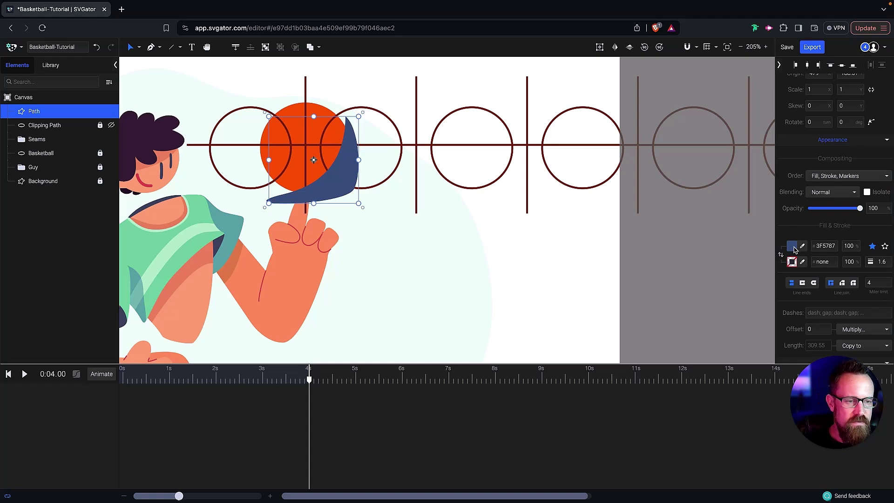
pyautogui.scroll(5, 336, 152)
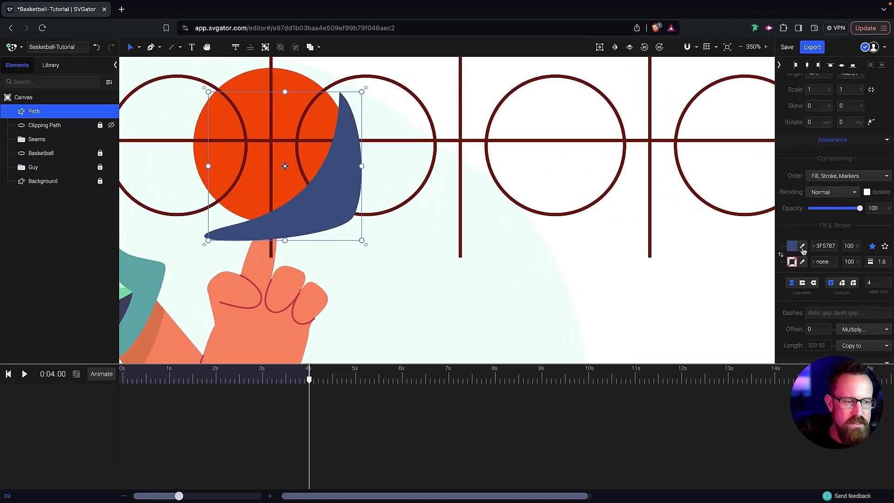
pyautogui.click(461, 177)
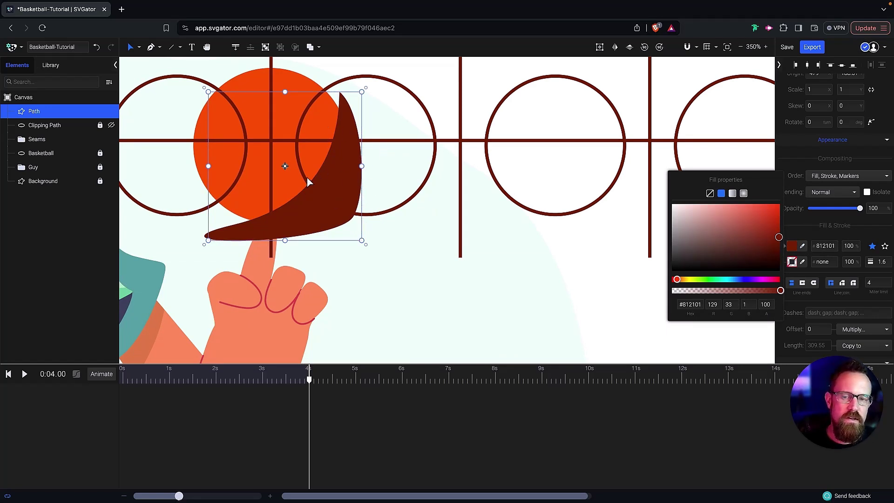
pyautogui.click(881, 219)
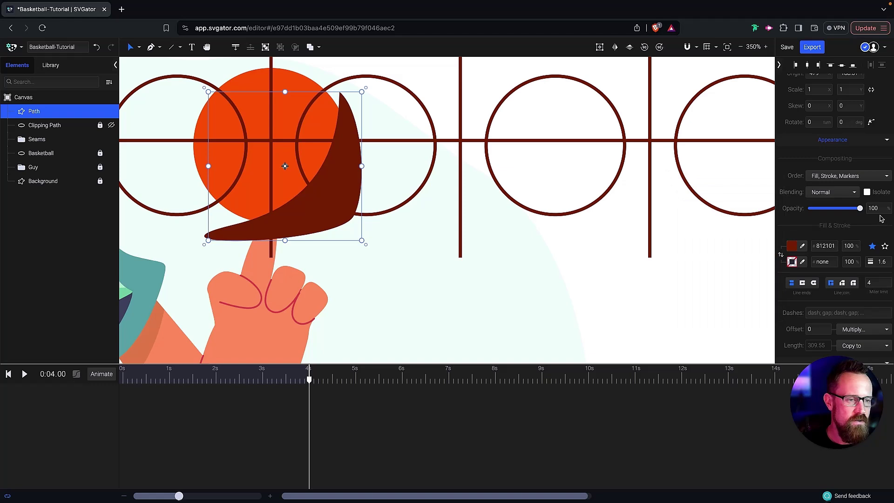
pyautogui.moveTo(860, 209); pyautogui.dragTo(832, 210)
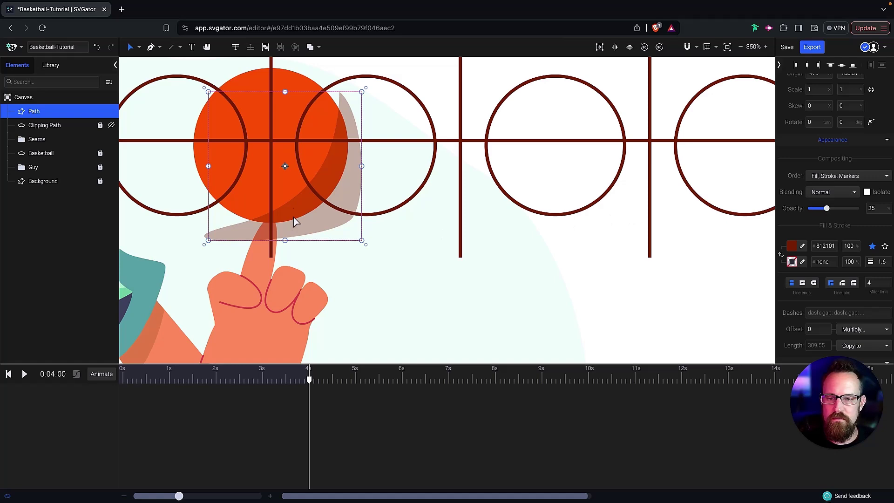
# - Rename the path layer to Shadow
pyautogui.scroll(-3, 339, 144)
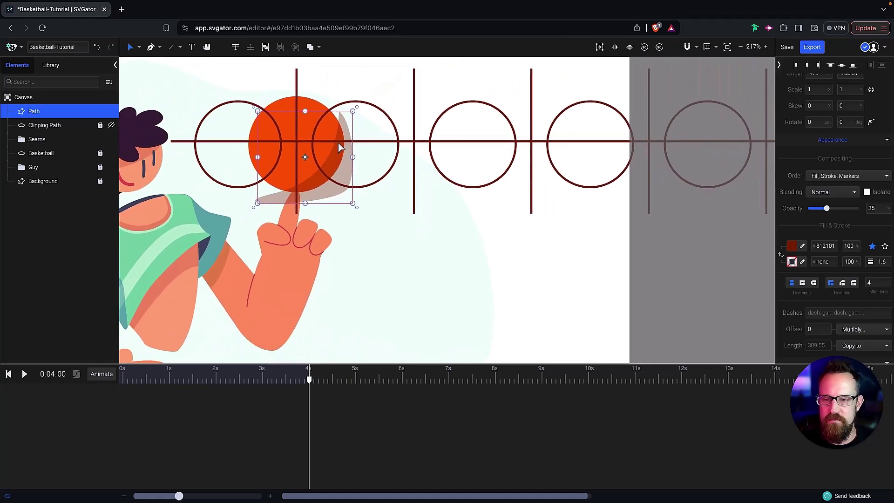
pyautogui.scroll(2, 338, 142)
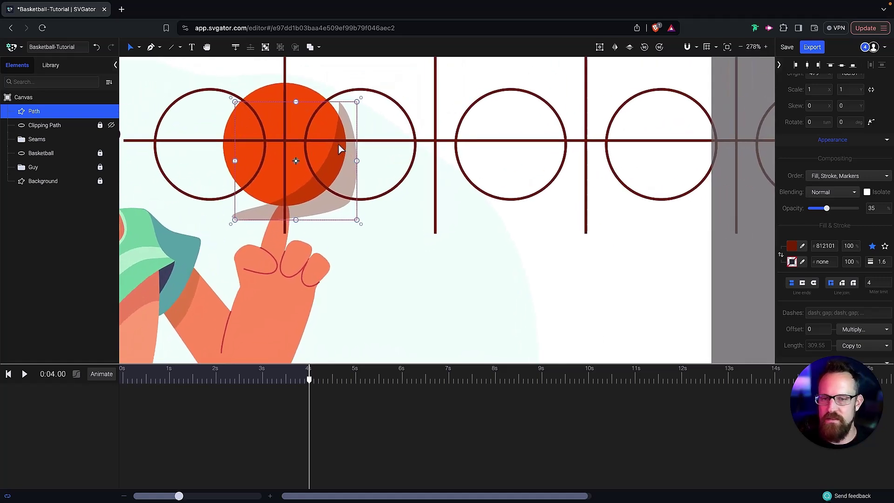
pyautogui.doubleClick(37, 112)
pyautogui.write('Shadow')
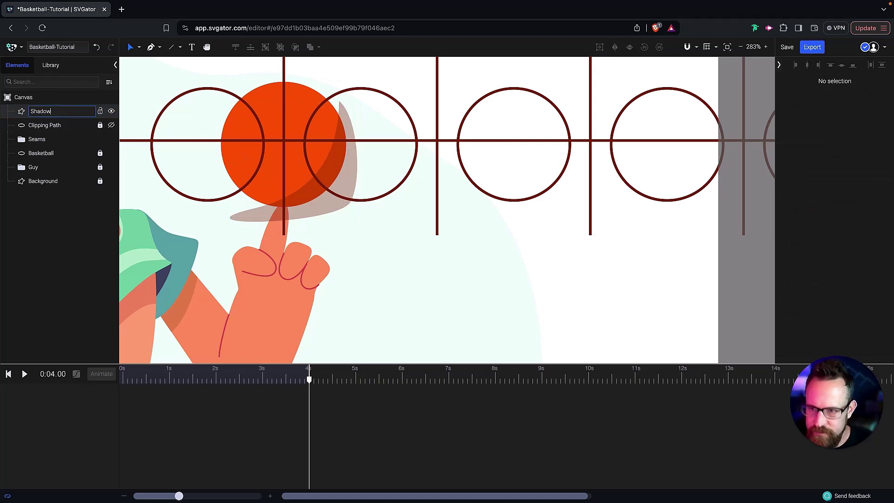
pyautogui.press('Return')
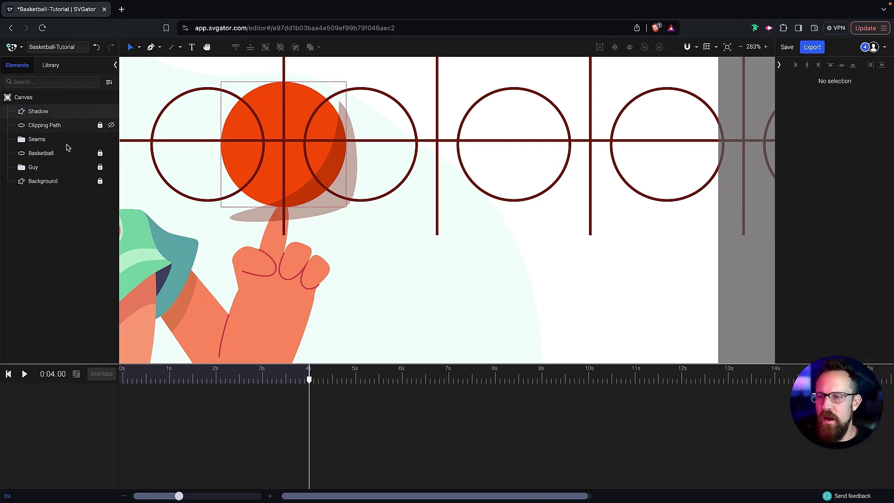
# - Move Shadow below Seams, unhide Clipping Path, and clip Seams and Shadow to the circle
pyautogui.moveTo(35, 112); pyautogui.dragTo(20, 139)
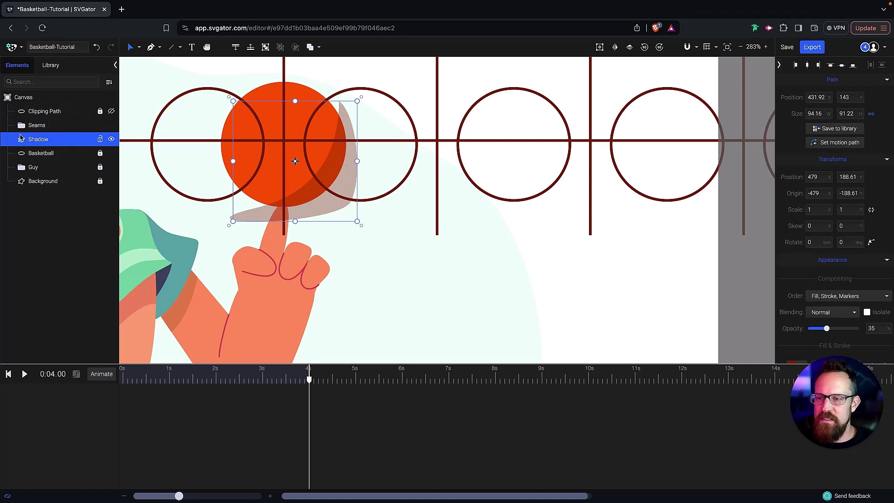
pyautogui.click(112, 112)
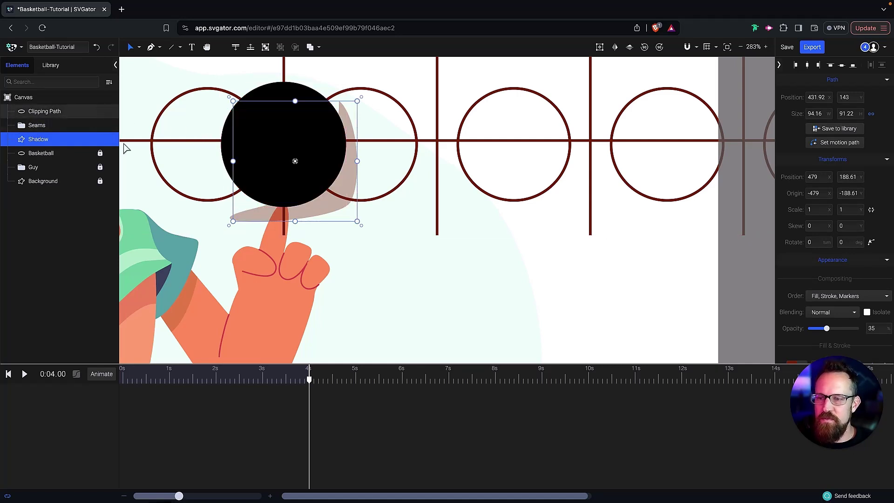
pyautogui.keyDown('shift'); pyautogui.click(66, 114); pyautogui.keyUp('shift')
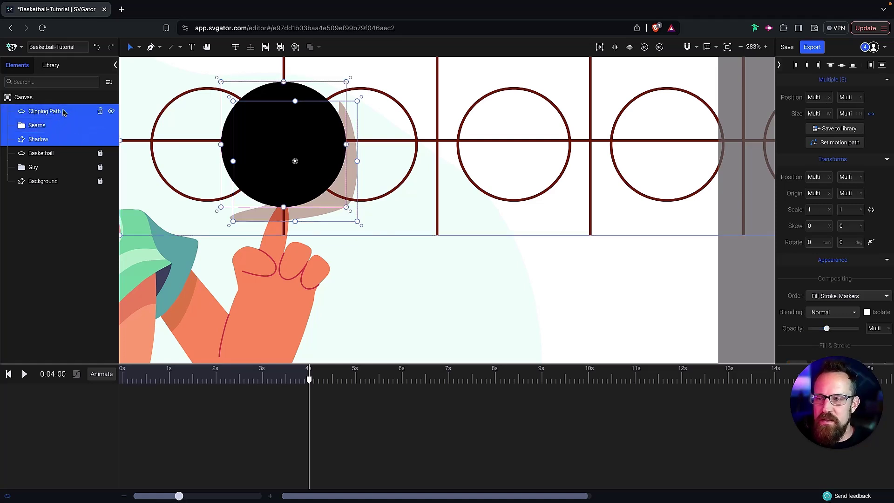
pyautogui.rightClick(69, 114)
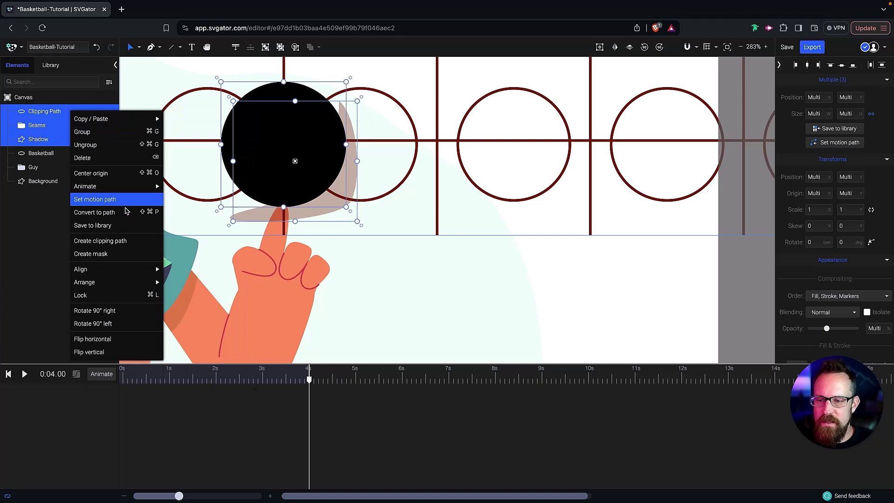
pyautogui.click(125, 244)
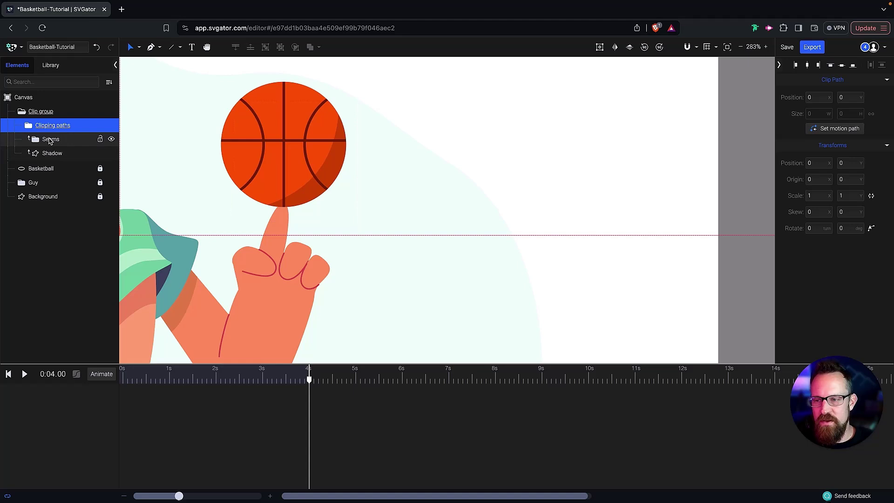
pyautogui.moveTo(310, 381); pyautogui.dragTo(122, 380)
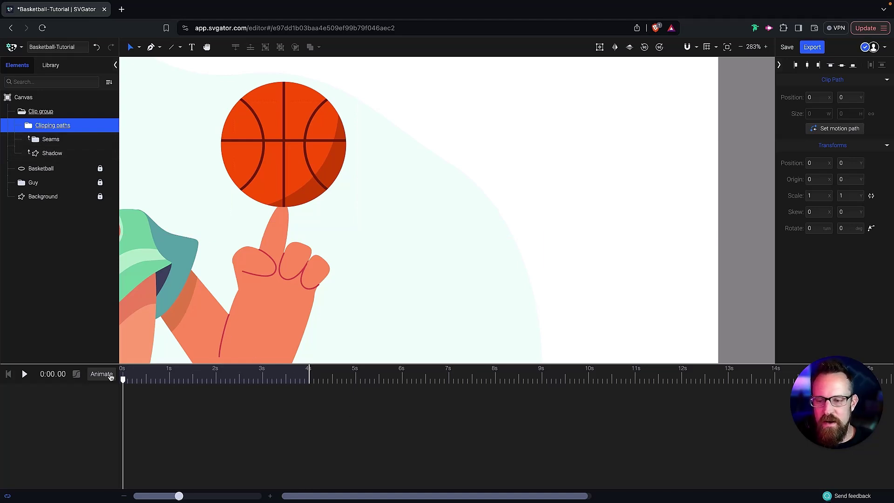
pyautogui.click(54, 141)
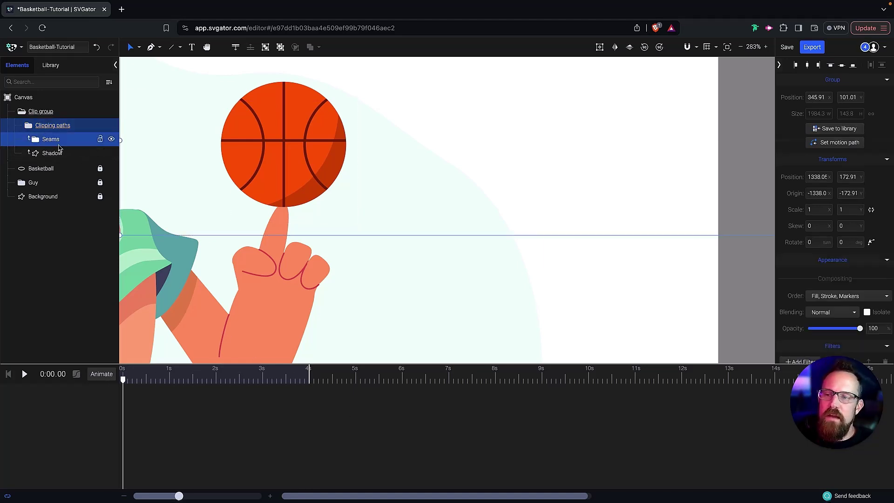
# - Add Position animation to Seams and slide the group left at the 4 s mark
pyautogui.click(103, 375)
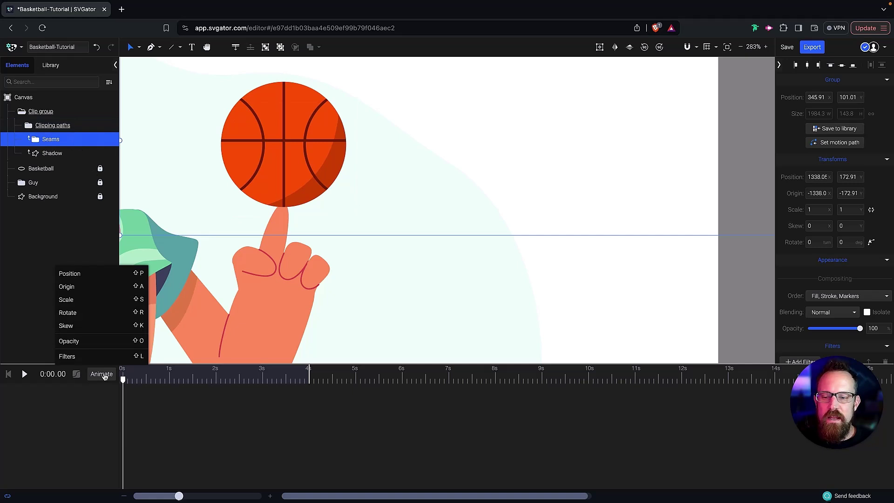
pyautogui.click(81, 276)
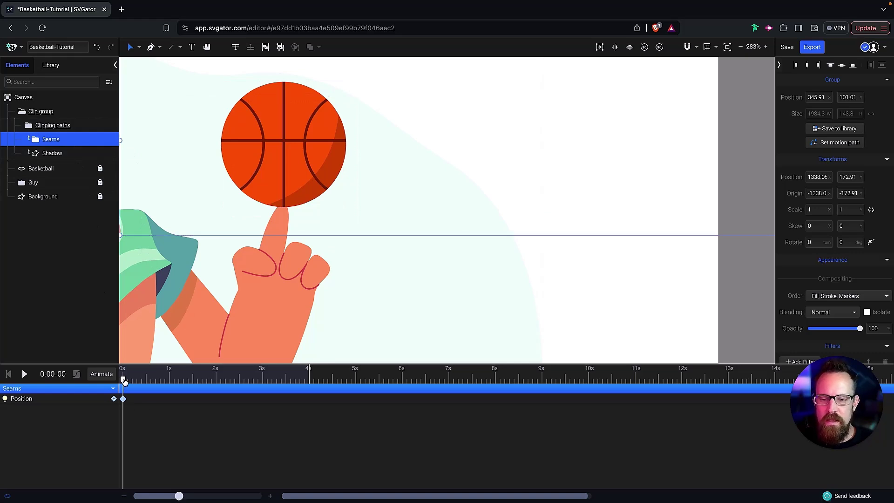
pyautogui.moveTo(137, 382); pyautogui.dragTo(311, 381)
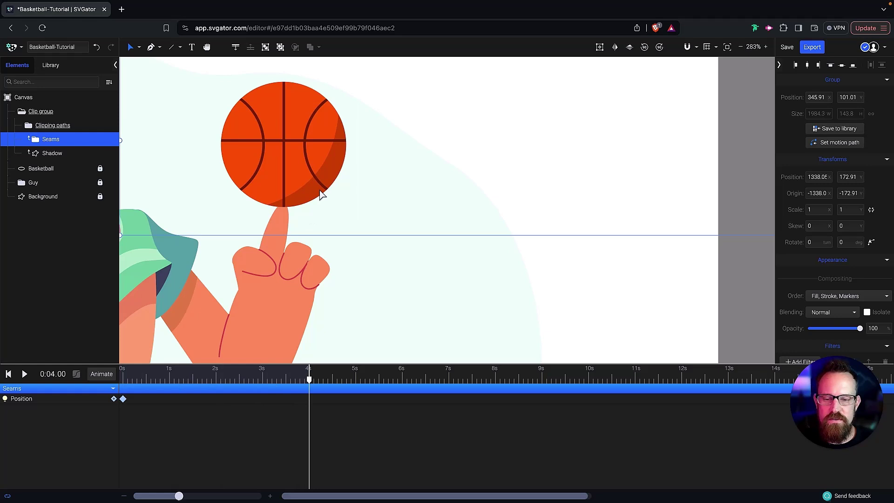
pyautogui.scroll(-5, 323, 163)
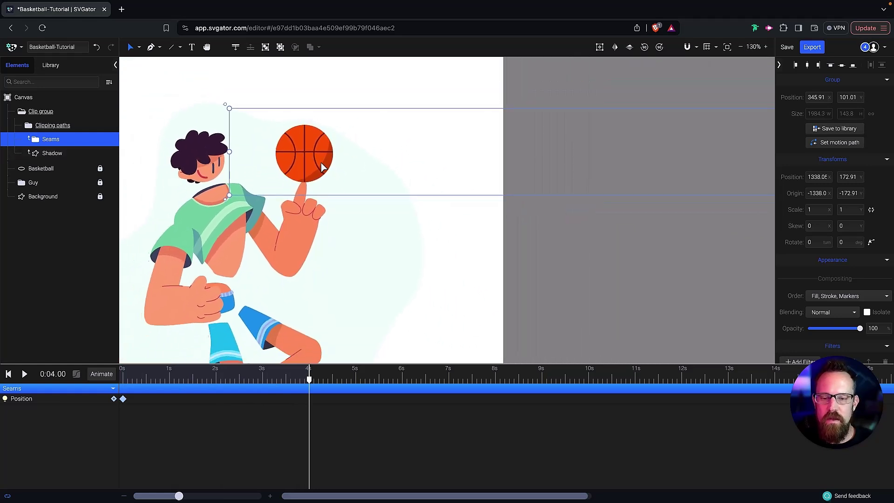
pyautogui.scroll(-5, 323, 167)
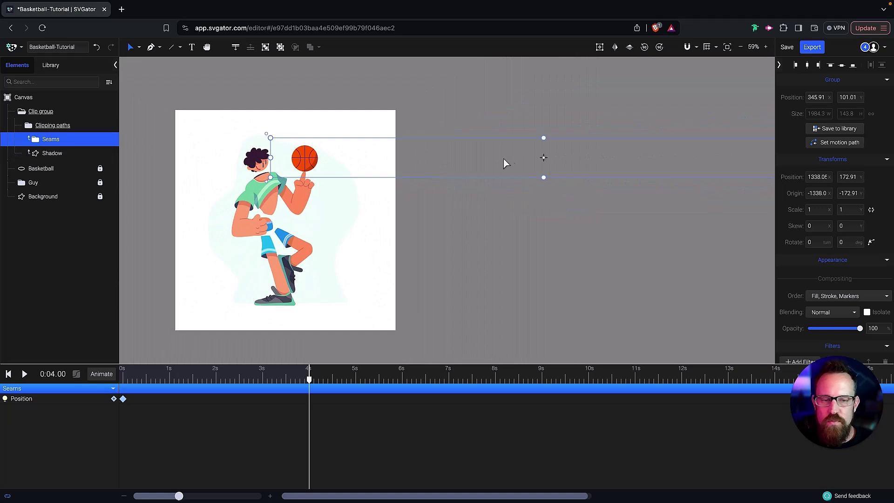
pyautogui.scroll(-2, 512, 156)
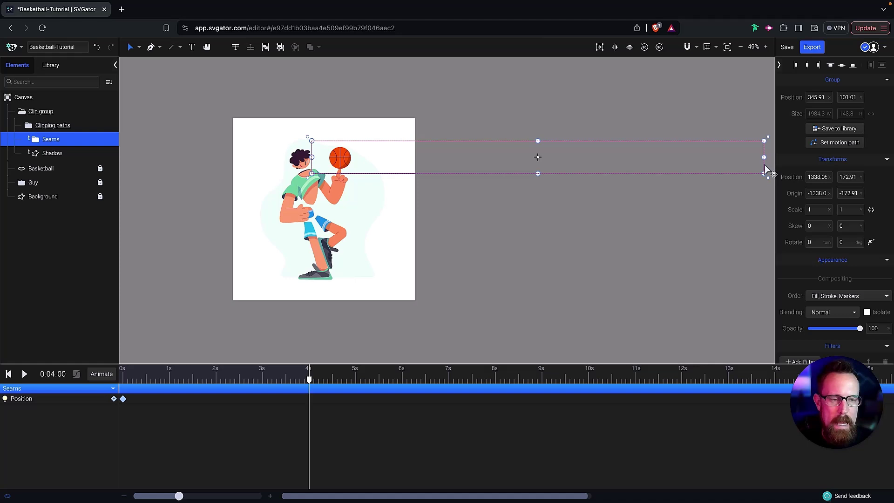
pyautogui.moveTo(766, 170); pyautogui.dragTo(542, 168)
pyautogui.moveTo(481, 172); pyautogui.dragTo(379, 164)
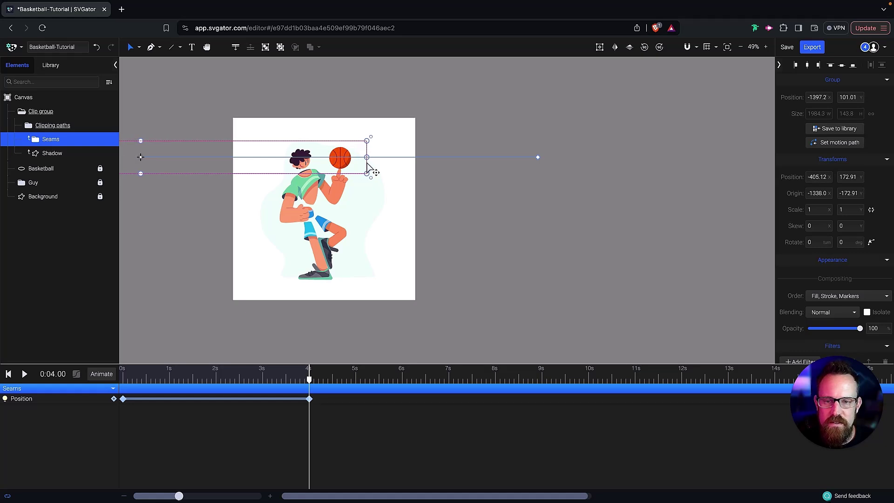
# - Review the slide from 0 s and nudge the 4 s position one unit further left
pyautogui.scroll(10, 372, 172)
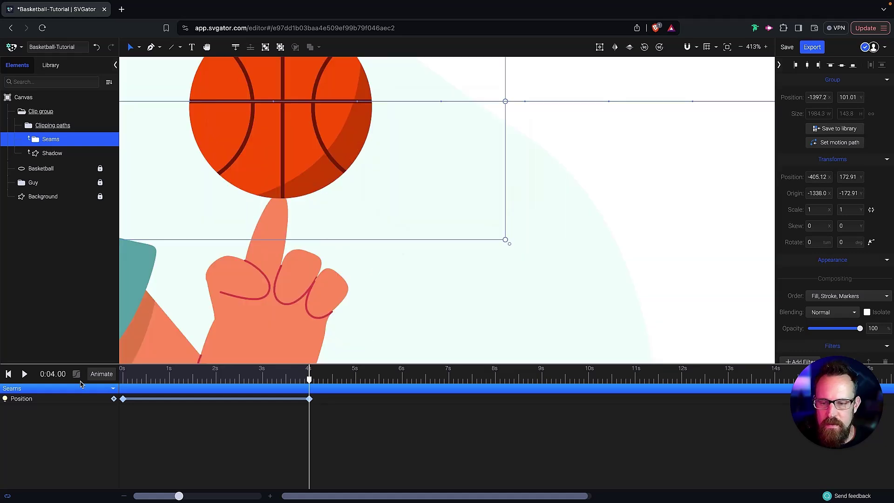
pyautogui.click(123, 377)
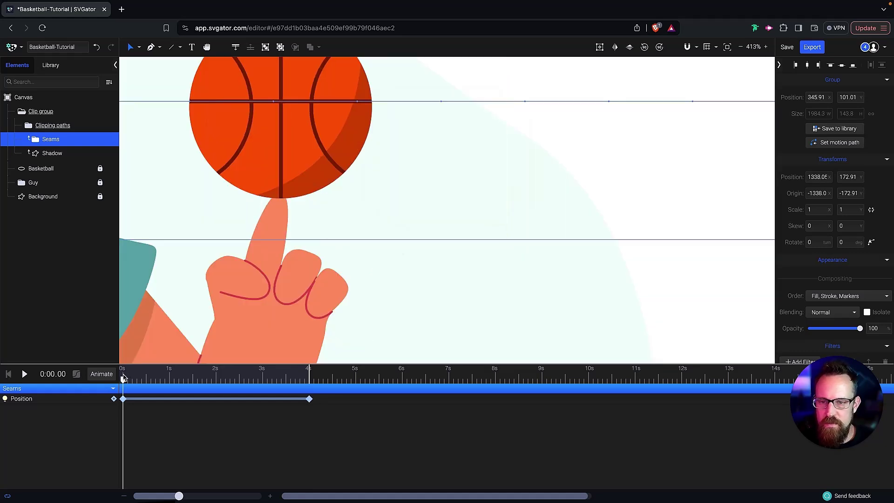
pyautogui.click(301, 377)
pyautogui.moveTo(305, 382); pyautogui.dragTo(312, 382)
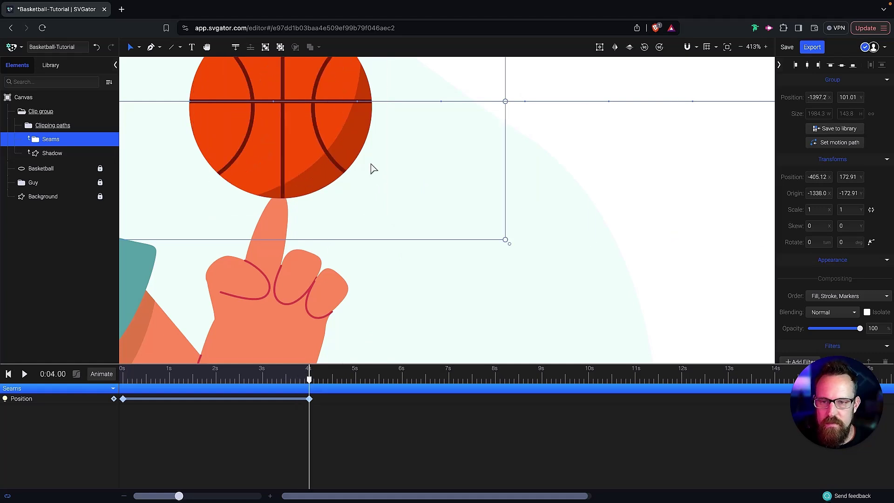
pyautogui.press('Left')
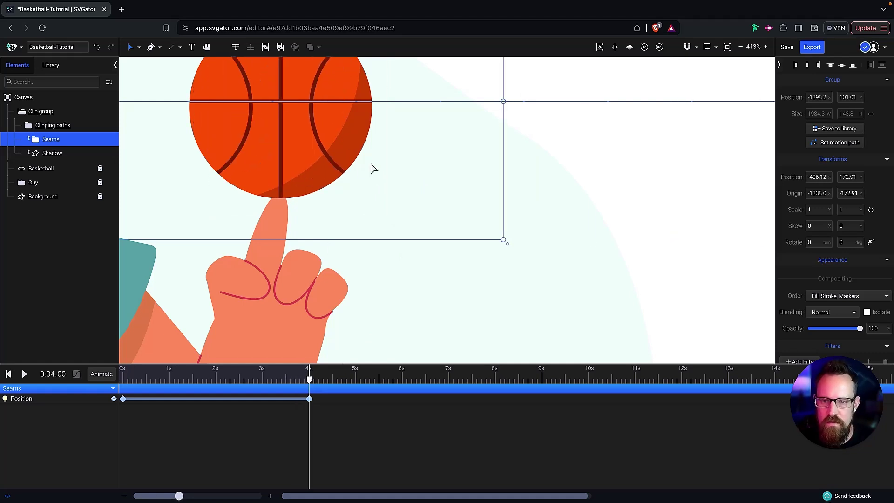
pyautogui.click(123, 378)
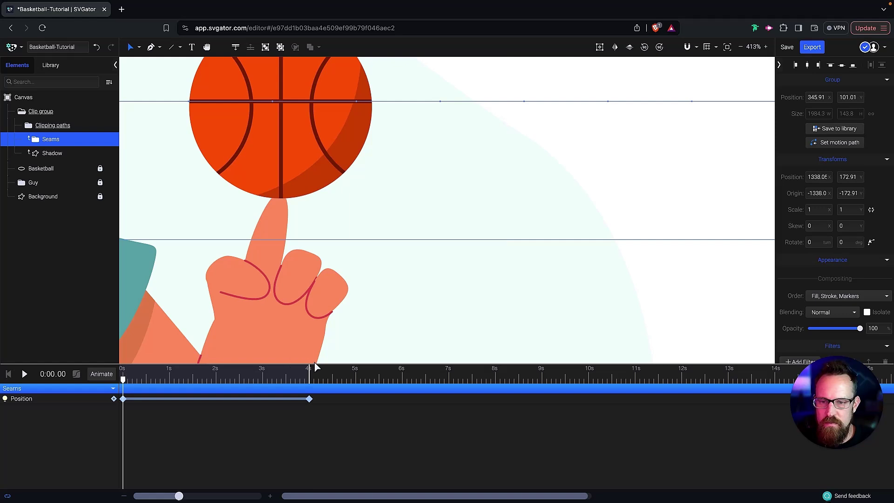
pyautogui.scroll(-5, 325, 126)
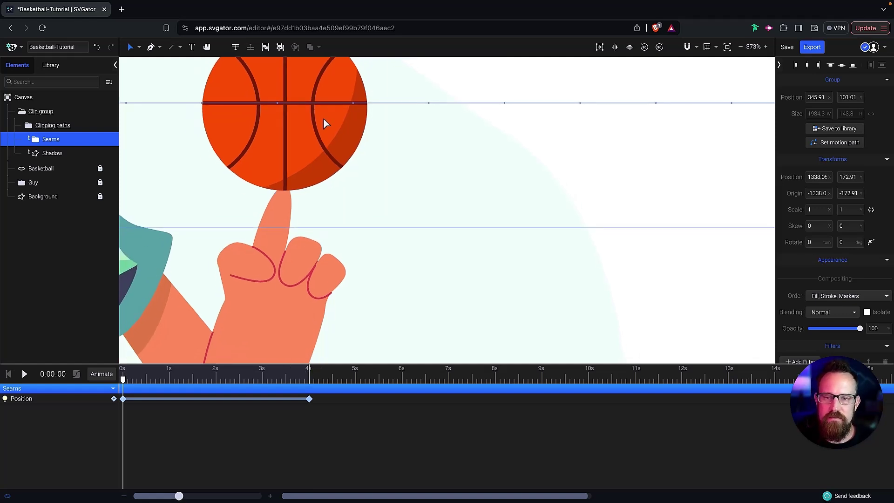
# - Preview the seams' leftward slide, recentre the view, and scrub back to 0 s
pyautogui.scroll(-2, 325, 122)
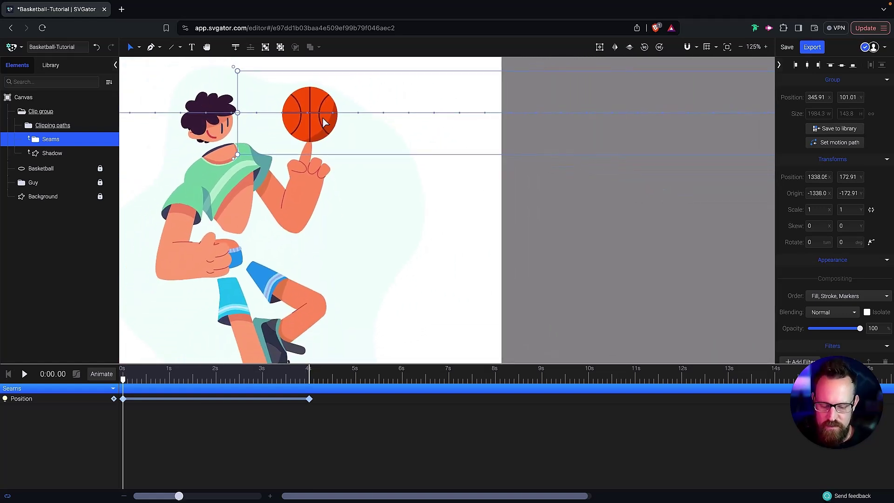
pyautogui.press('space')
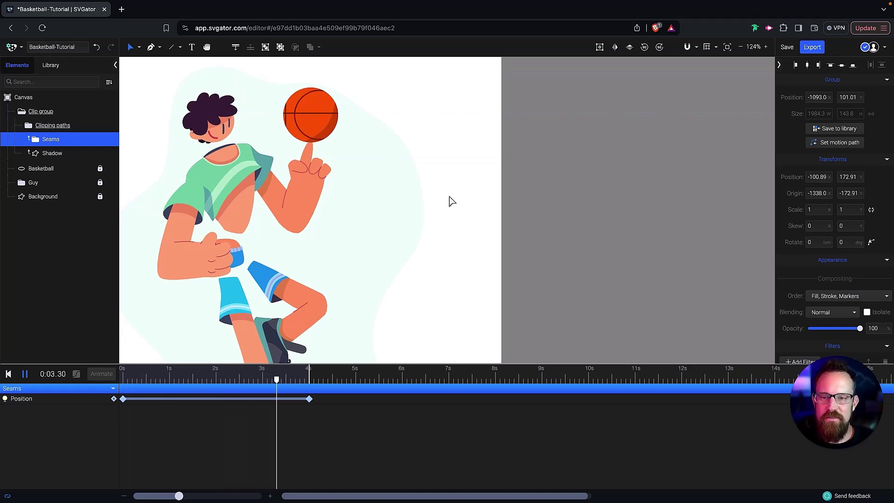
pyautogui.press('space')
pyautogui.press('h')
pyautogui.moveTo(369, 175); pyautogui.dragTo(504, 207)
pyautogui.press('space')
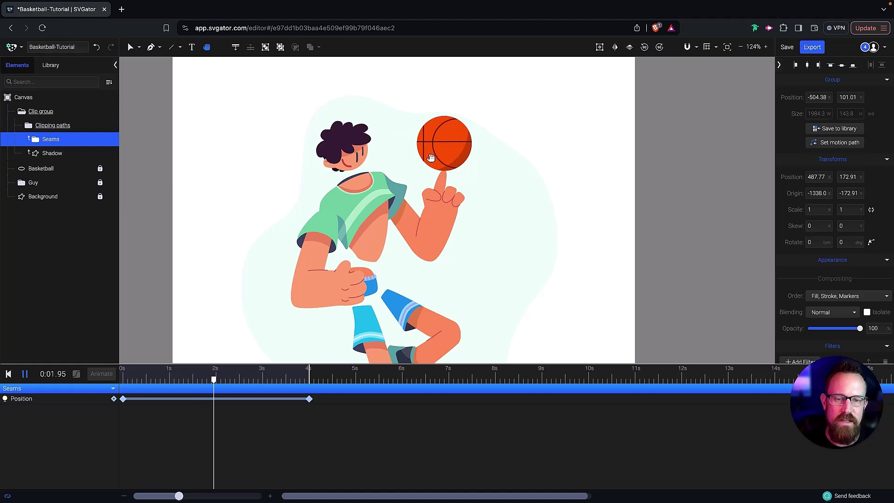
pyautogui.press('space')
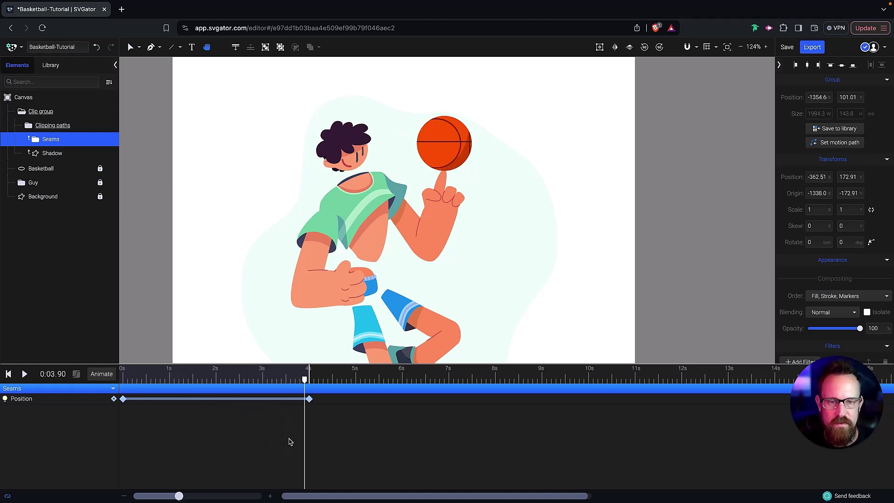
pyautogui.moveTo(305, 383); pyautogui.dragTo(118, 384)
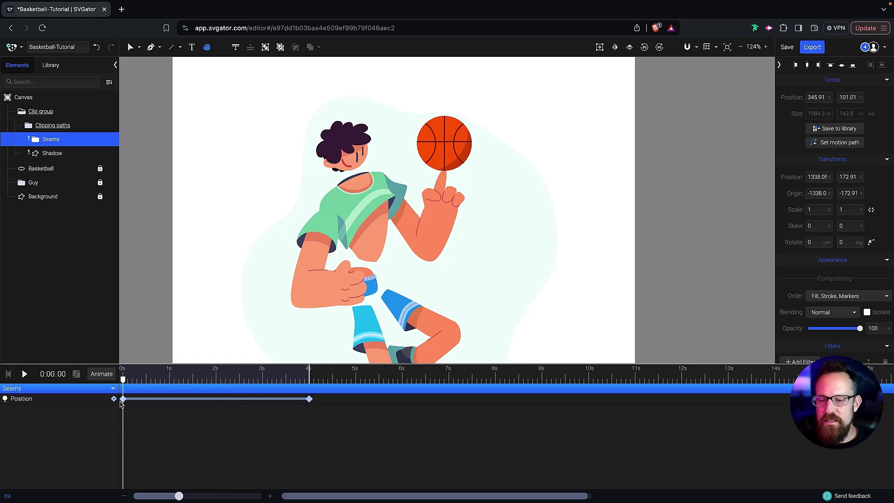
# - Apply Ease In Out Sine to the seams' starting Position keyframe
pyautogui.click(124, 400)
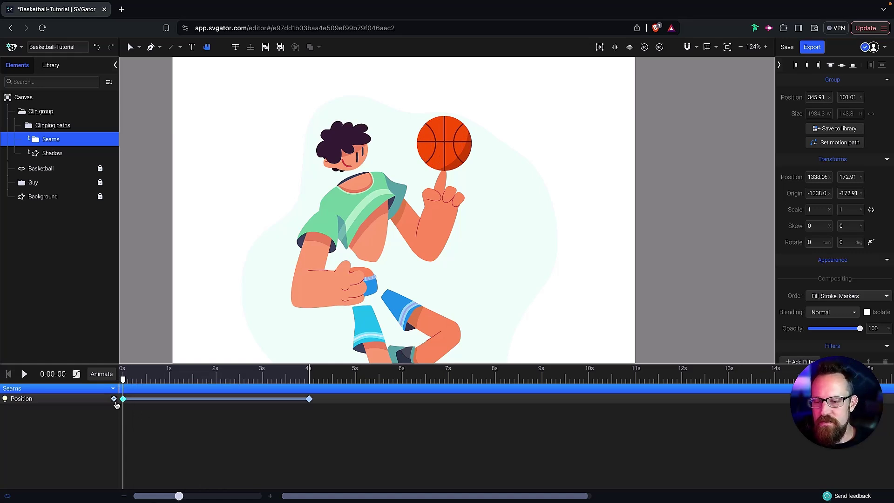
pyautogui.click(76, 374)
pyautogui.scroll(5, 150, 298)
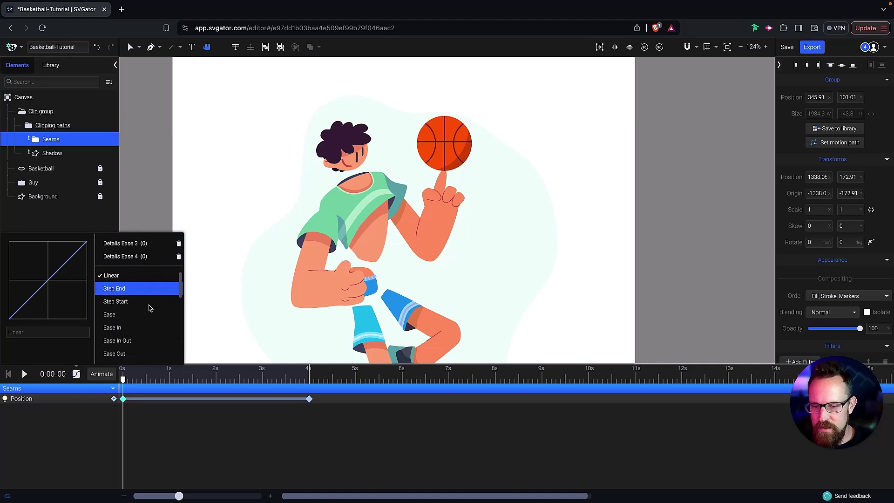
pyautogui.scroll(-2, 150, 308)
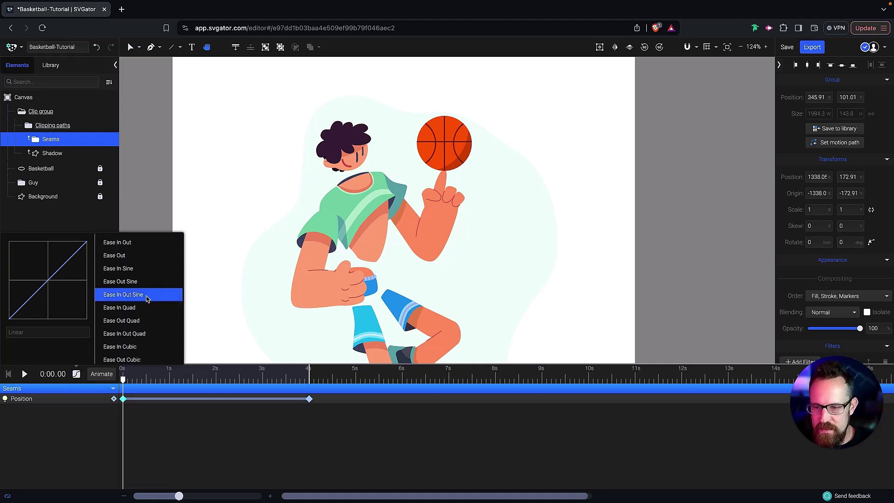
pyautogui.click(147, 299)
pyautogui.click(297, 469)
# - Preview the eased slide and return the playhead to the 2 s mark
pyautogui.press('space')
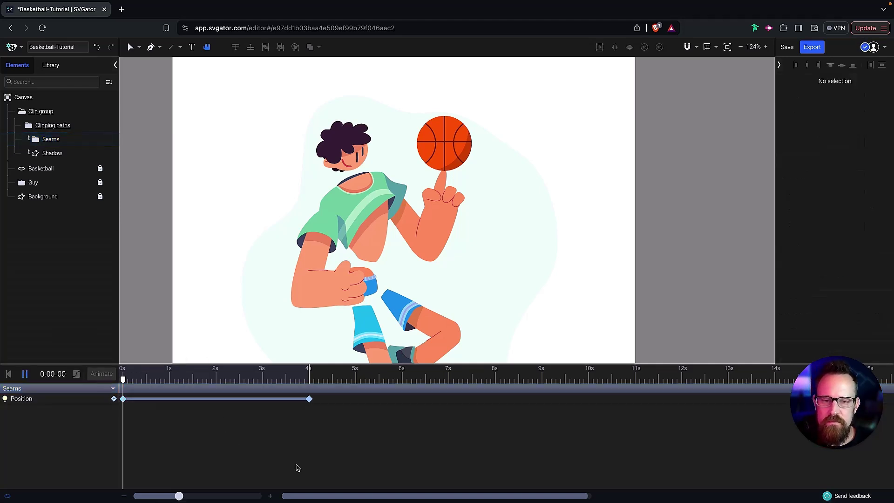
pyautogui.scroll(-1, 325, 359)
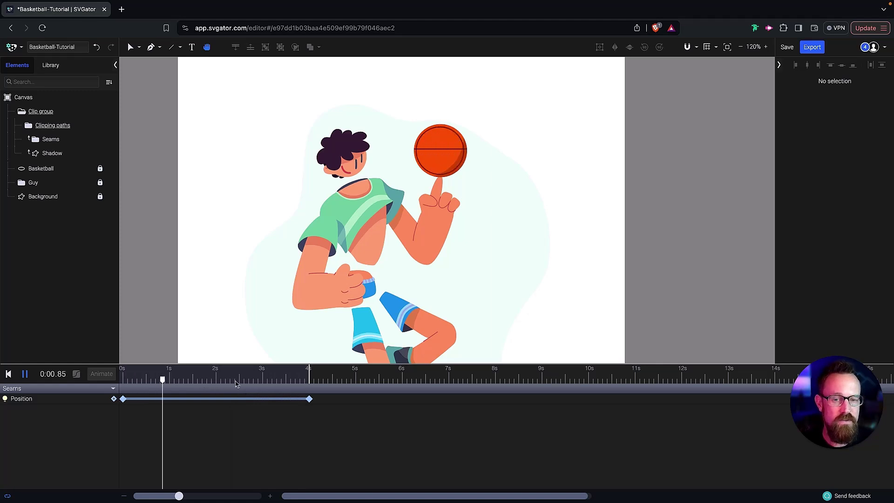
pyautogui.press('space')
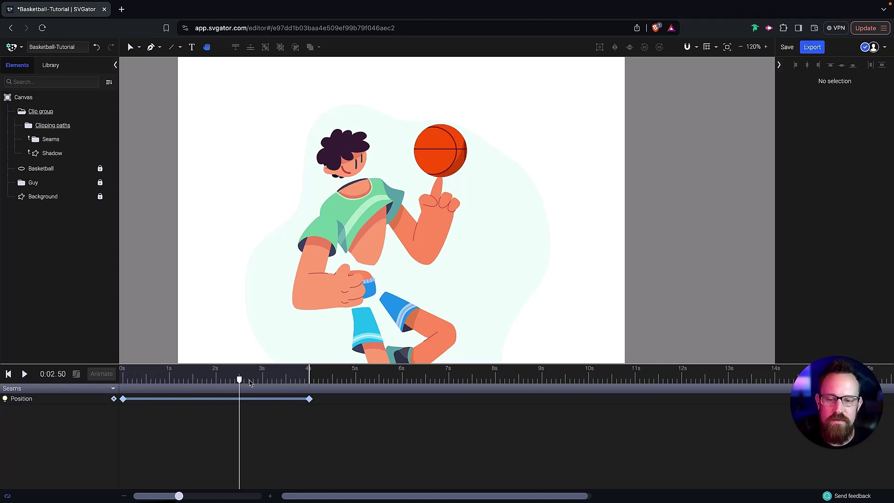
pyautogui.moveTo(239, 382); pyautogui.dragTo(220, 379)
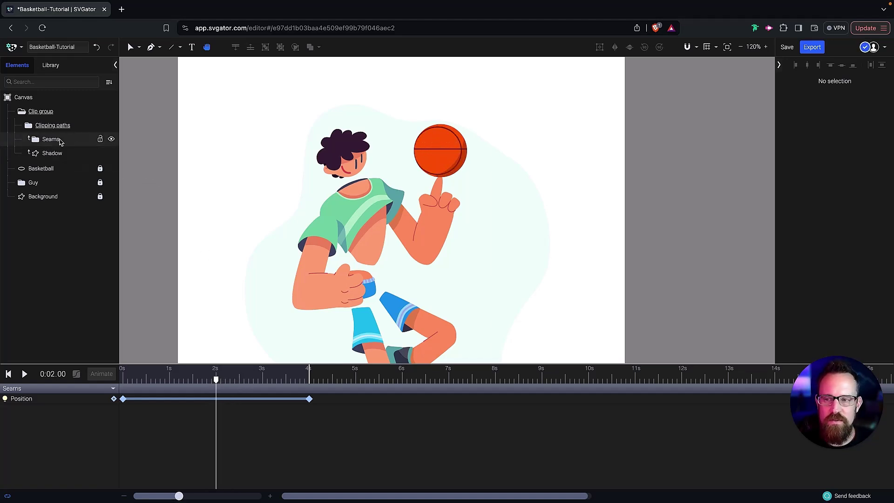
pyautogui.click(51, 139)
pyautogui.press('v')
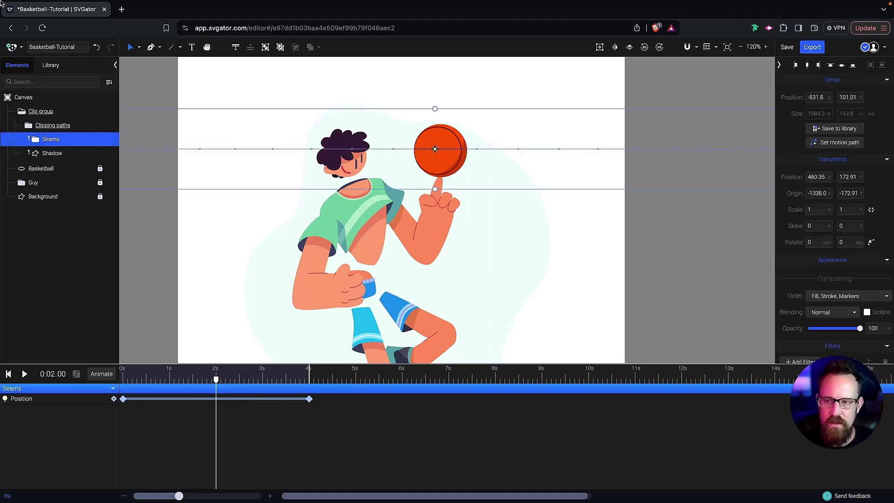
pyautogui.scroll(-2, 442, 119)
pyautogui.scroll(-4, 441, 119)
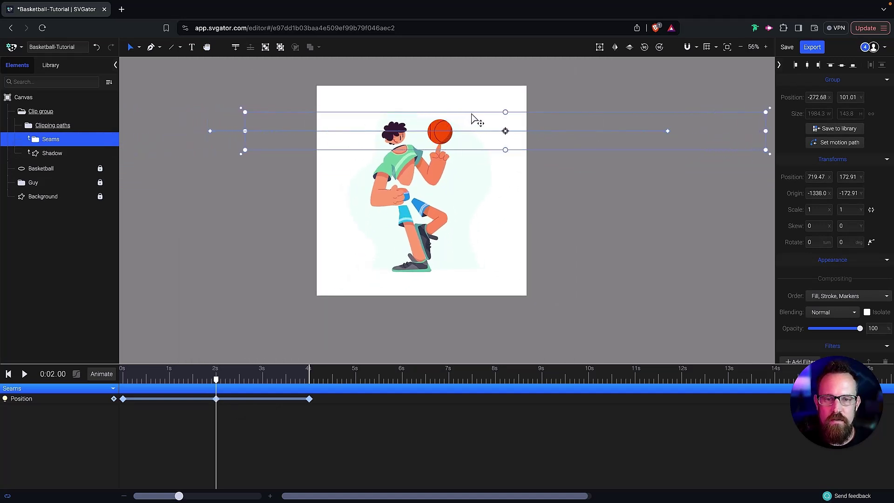
pyautogui.moveTo(472, 117); pyautogui.dragTo(450, 125)
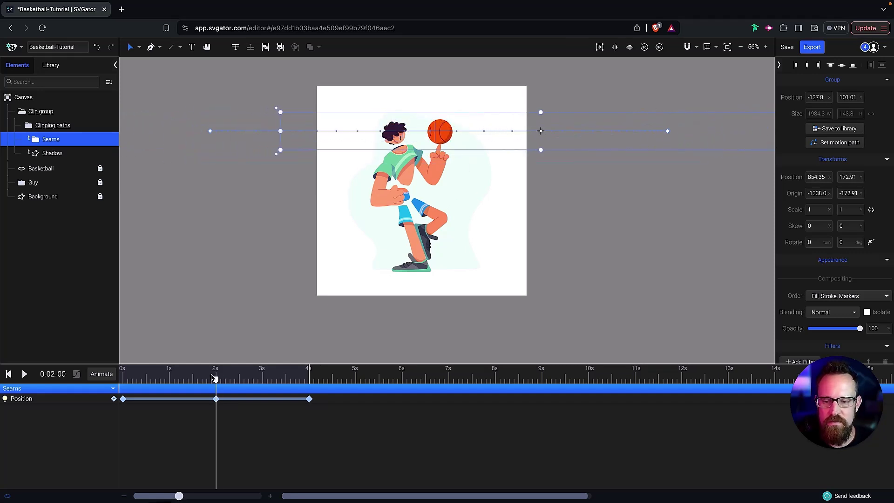
pyautogui.moveTo(215, 381); pyautogui.dragTo(112, 378)
pyautogui.scroll(5, 491, 170)
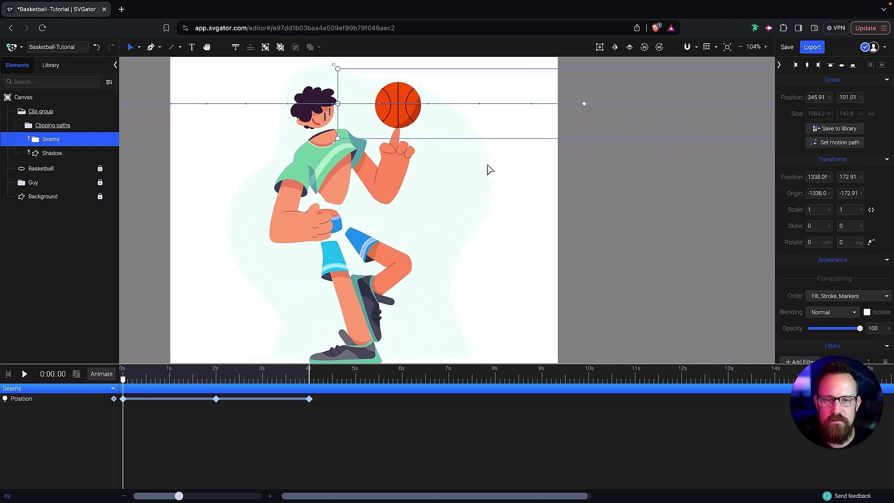
pyautogui.press('space')
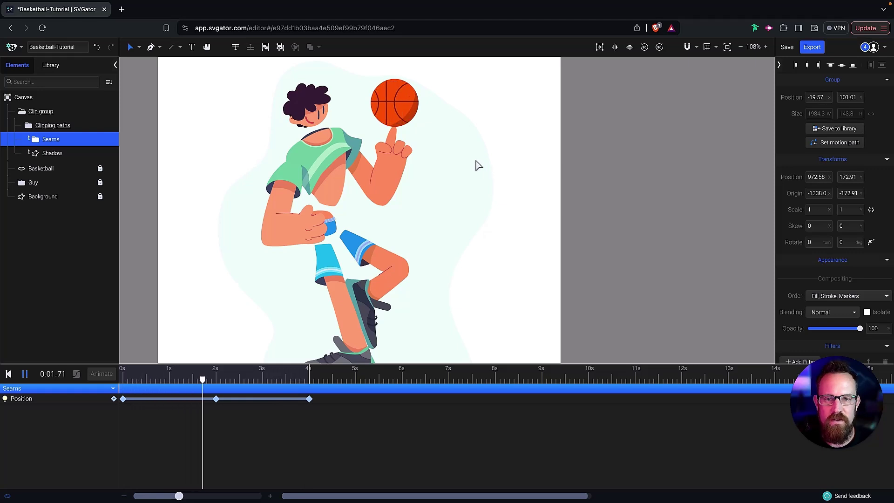
pyautogui.press('space')
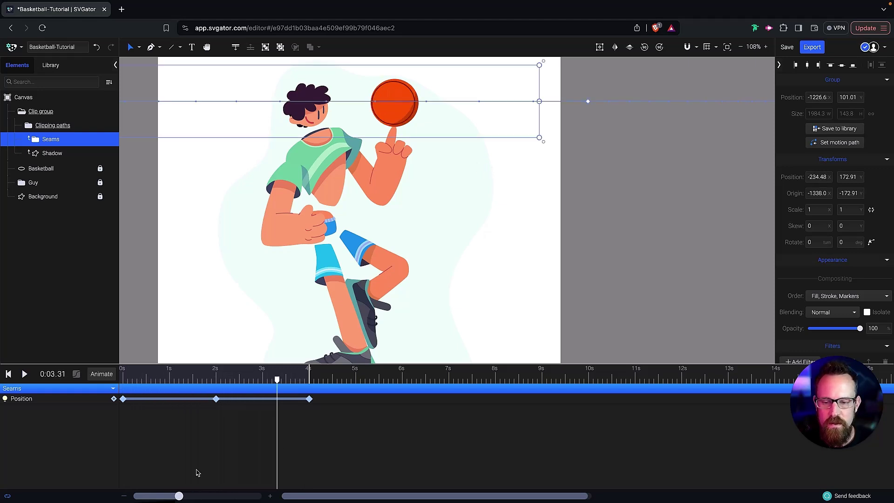
pyautogui.click(217, 400)
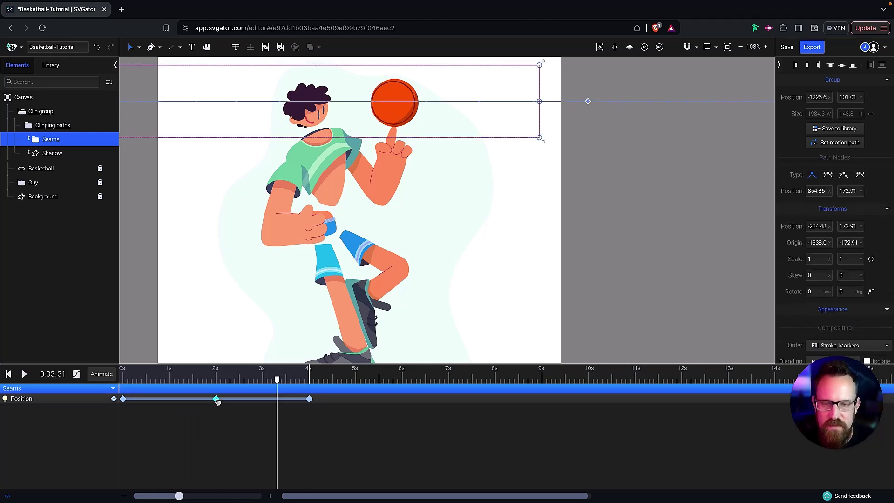
pyautogui.press('Delete')
pyautogui.scroll(-4, 282, 205)
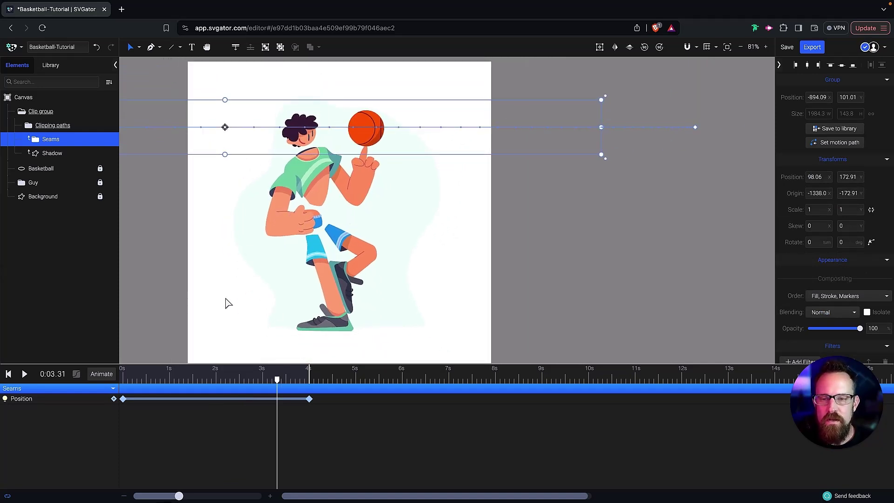
# - Group Clip group with the Basketball circle, name it Basketball, and rewind to 0 s
pyautogui.click(31, 113)
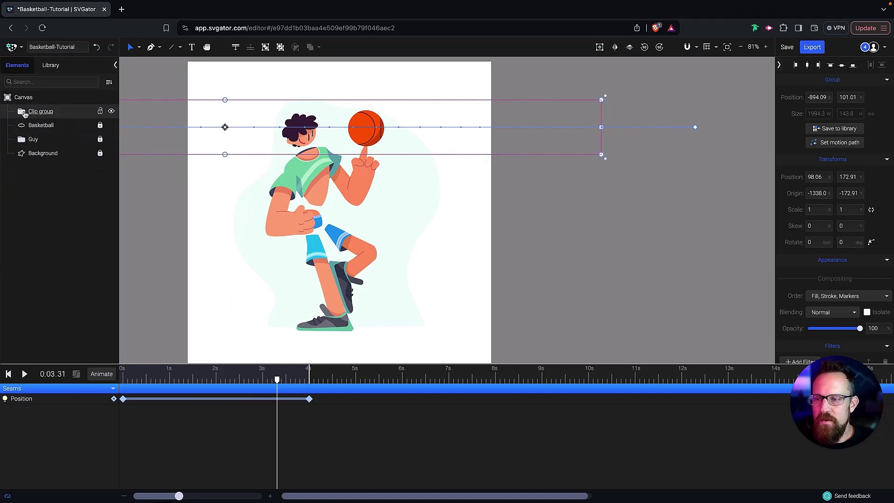
pyautogui.click(41, 113)
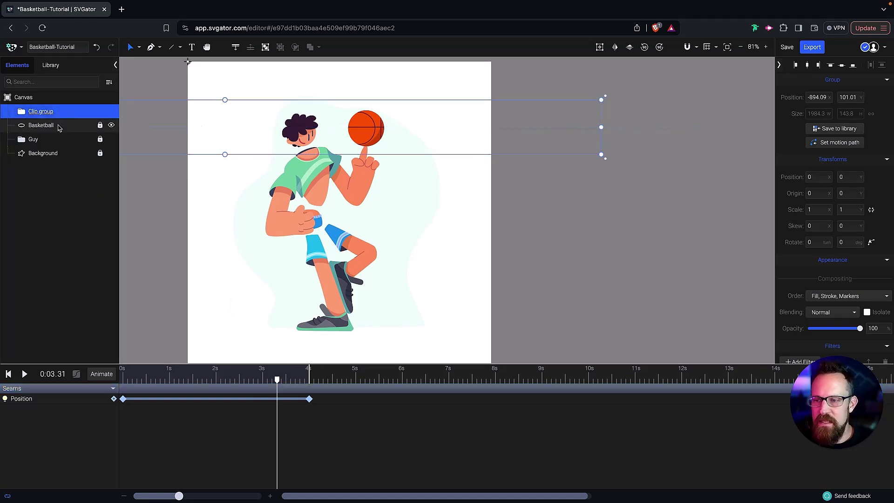
pyautogui.keyDown('shift'); pyautogui.click(58, 127); pyautogui.keyUp('shift')
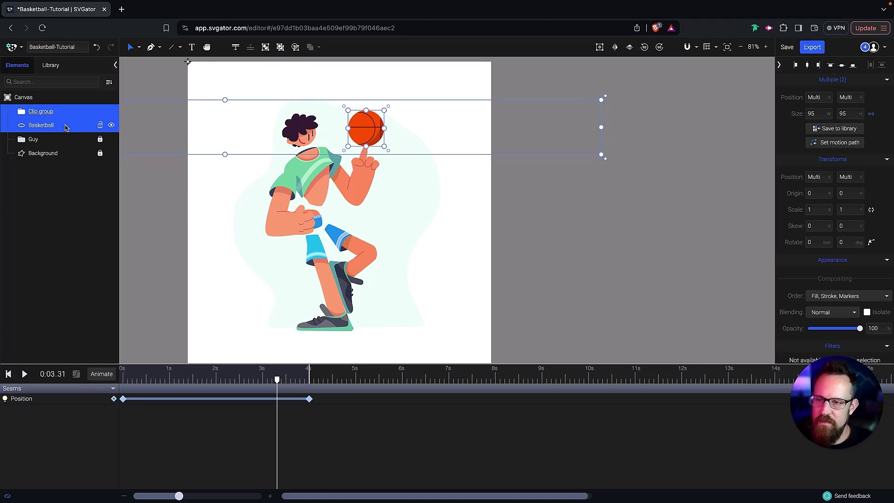
pyautogui.hotkey('ctrl', 'g')
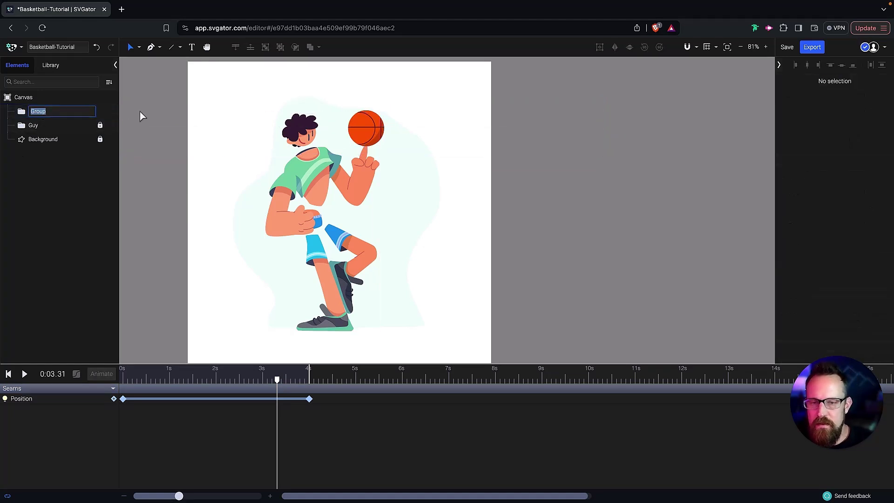
pyautogui.write('Basketball')
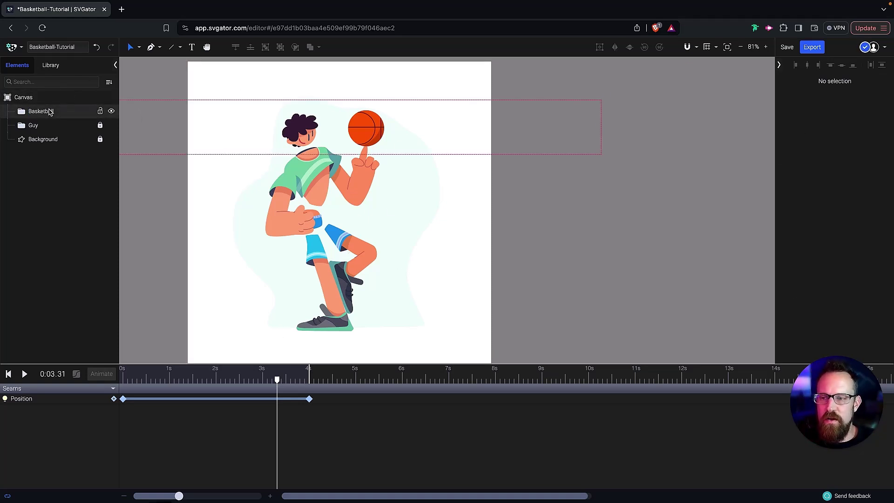
pyautogui.click(41, 111)
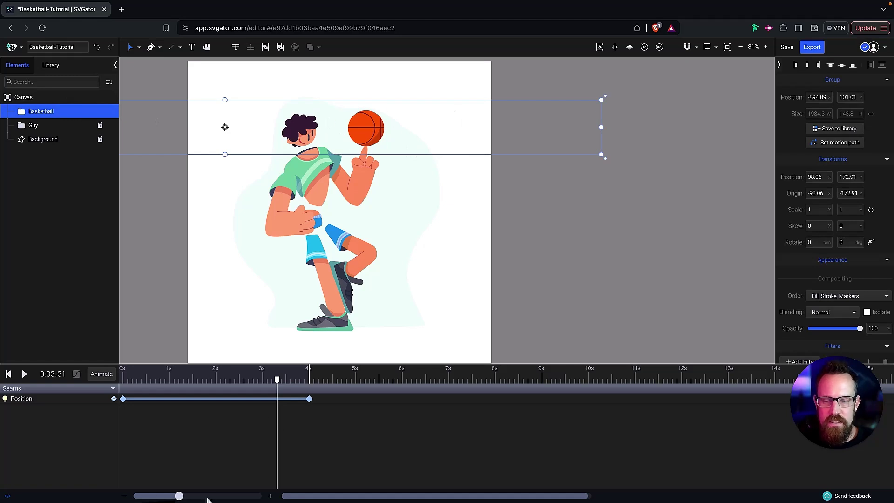
pyautogui.moveTo(277, 379); pyautogui.dragTo(126, 376)
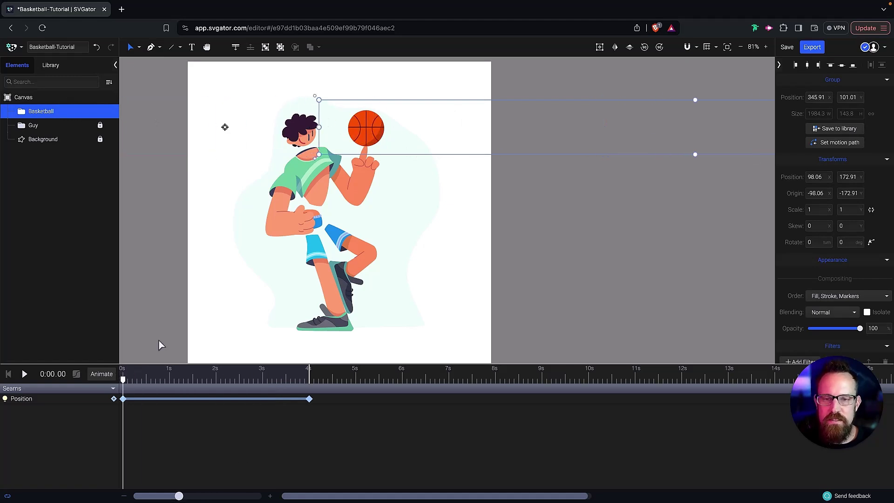
# - Add a Rotate track and tilt the Basketball group about -12° at 1.8 s
pyautogui.click(102, 374)
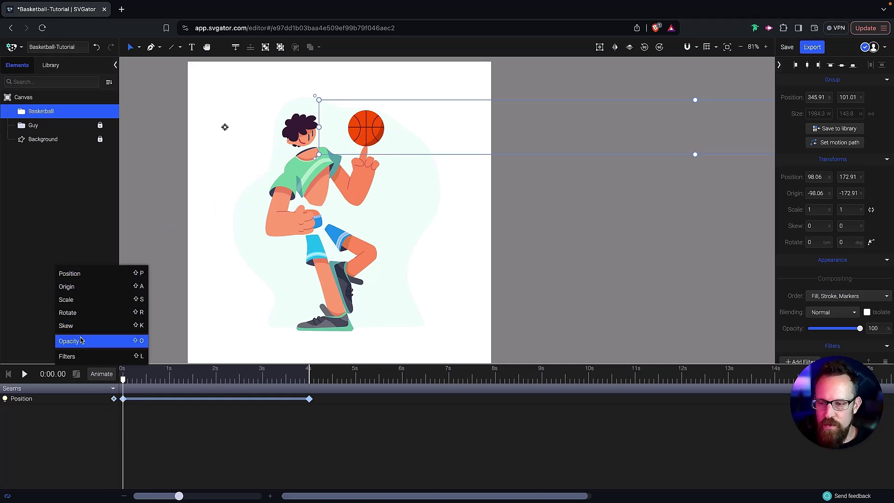
pyautogui.click(84, 315)
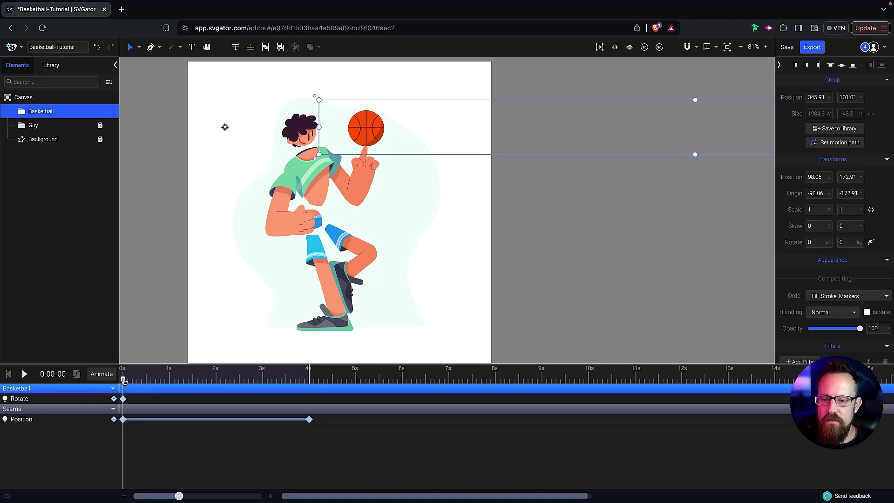
pyautogui.moveTo(125, 381); pyautogui.dragTo(209, 383)
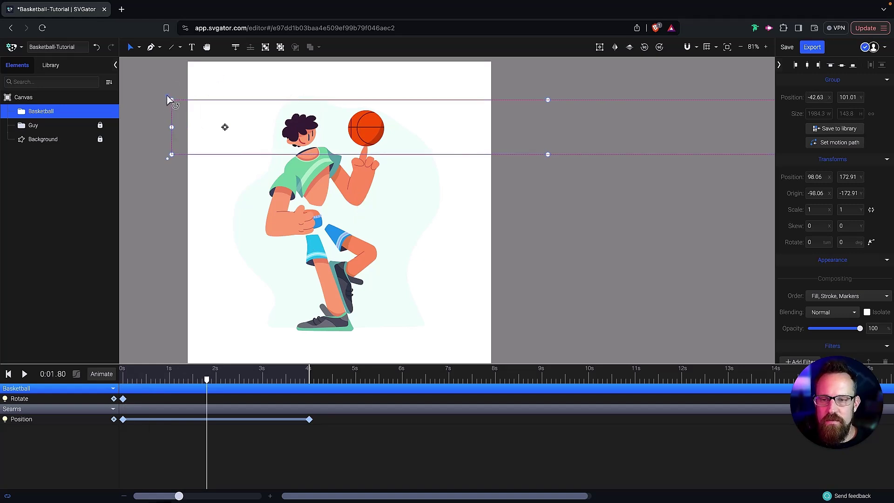
pyautogui.moveTo(170, 101)
pyautogui.mouseDown()
pyautogui.moveTo(166, 111)
pyautogui.moveTo(166, 102)
pyautogui.mouseUp()
pyautogui.hotkey('ctrl', 'z')
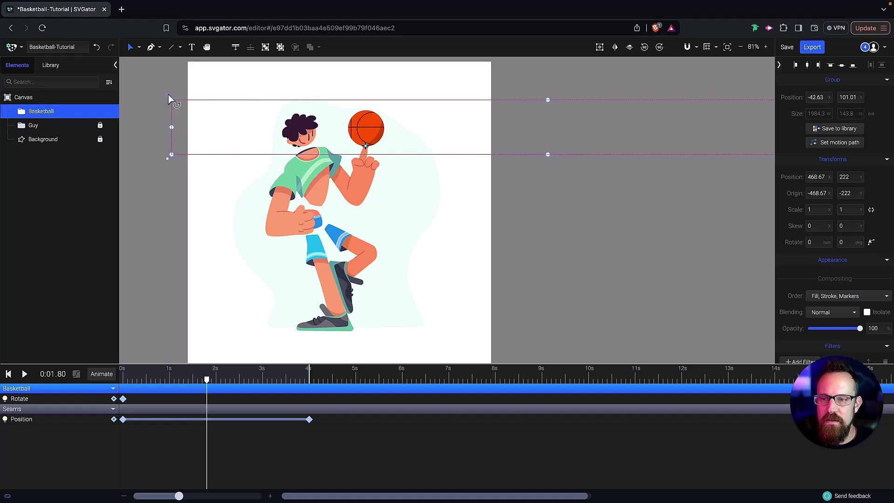
pyautogui.moveTo(169, 96); pyautogui.dragTo(165, 140)
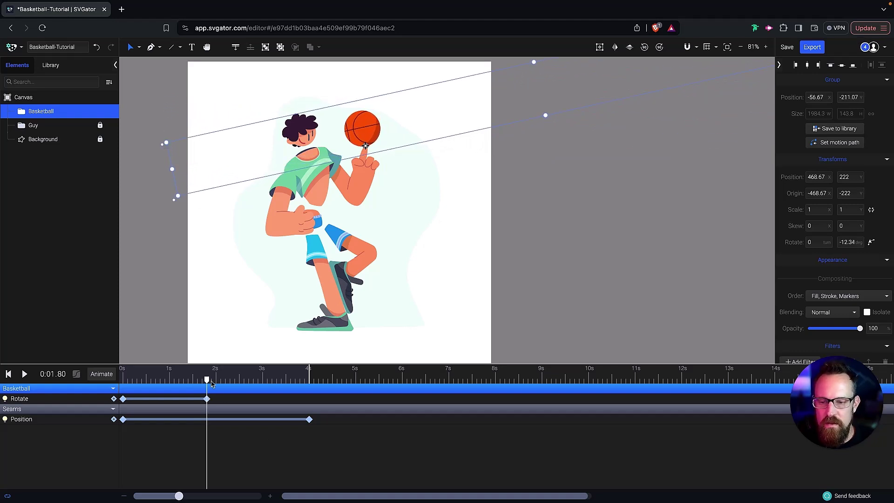
# - Copy the level 0 s rotation keyframe to 4 s and preview the animation
pyautogui.moveTo(210, 382); pyautogui.dragTo(311, 382)
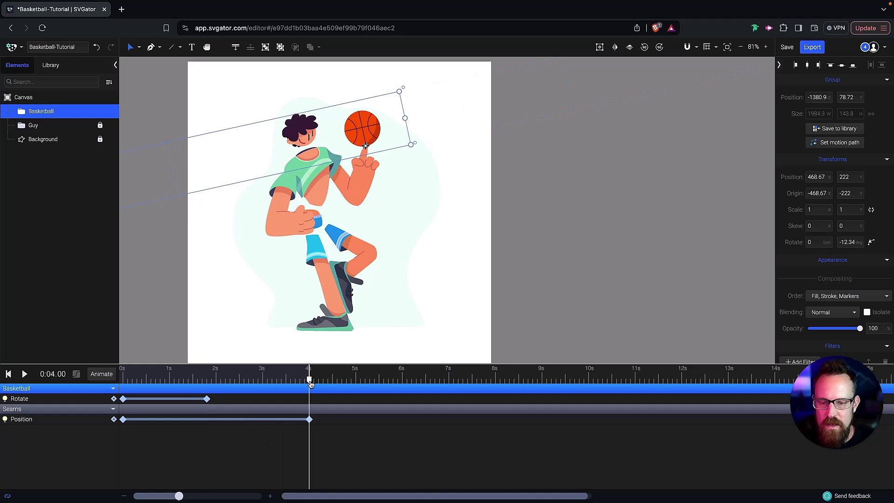
pyautogui.click(123, 399)
pyautogui.hotkey('ctrl', 'v')
pyautogui.press('space')
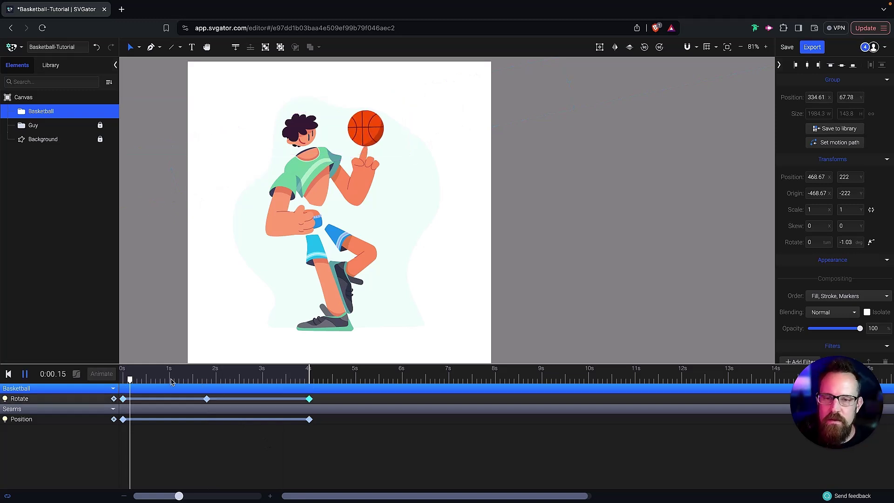